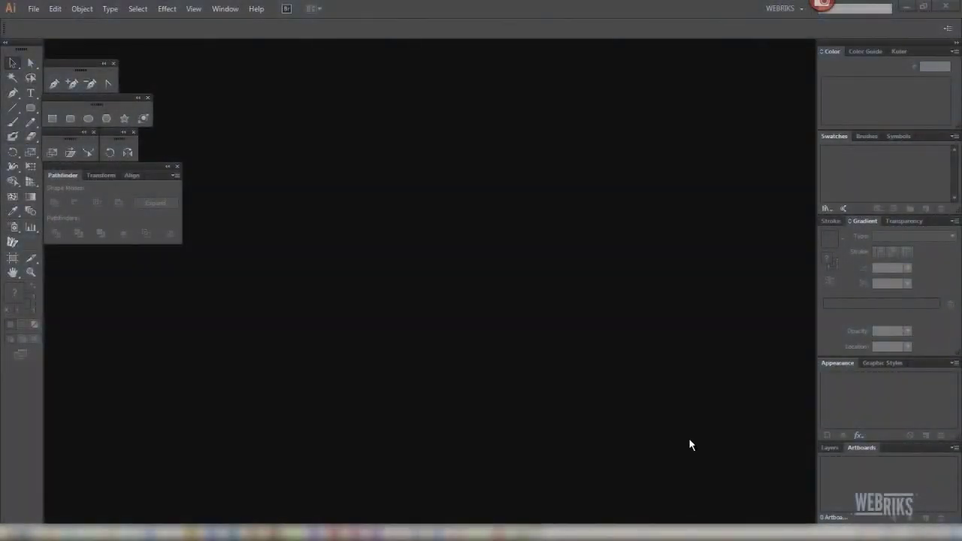
# Create a new 960 × 560 pt Basic RGB document, Untitled-2
pyautogui.click(33, 9)
pyautogui.click(39, 23)
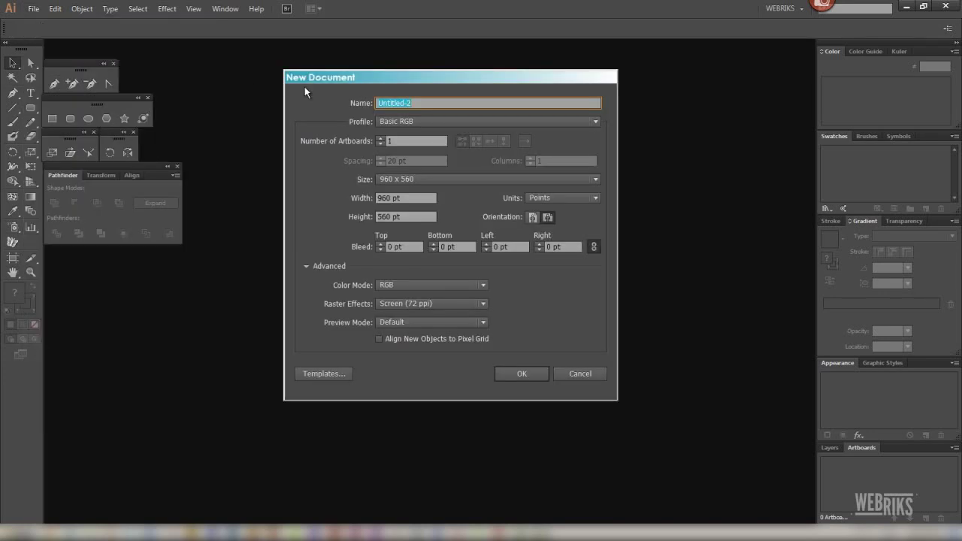
pyautogui.click(508, 372)
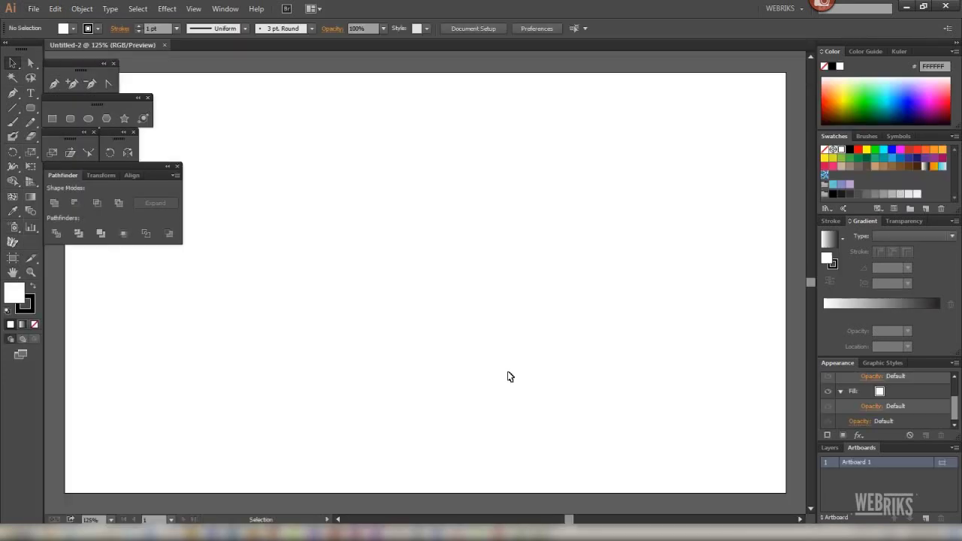
# Open the Color Properties > Desaturated swatch library and place it beside the right-hand panels
pyautogui.click(955, 136)
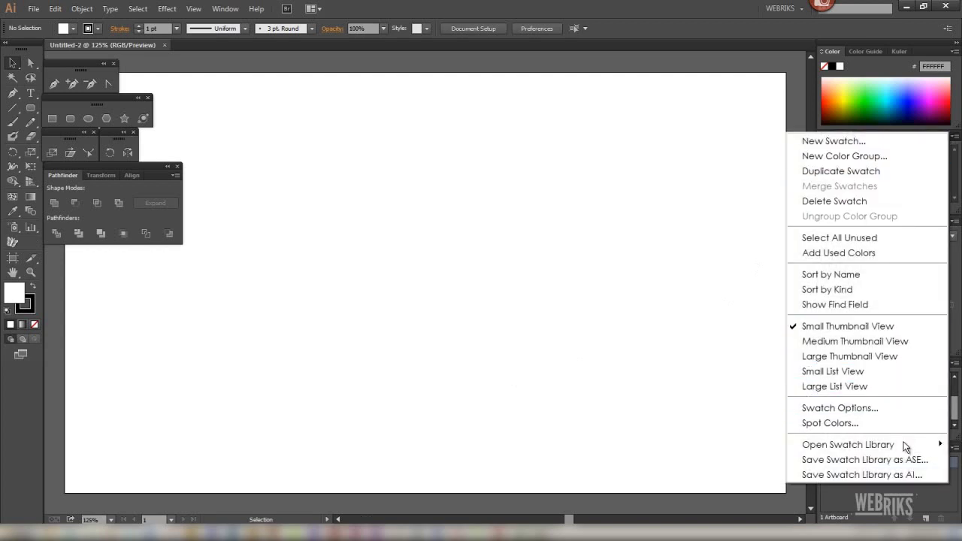
pyautogui.moveTo(848, 444)
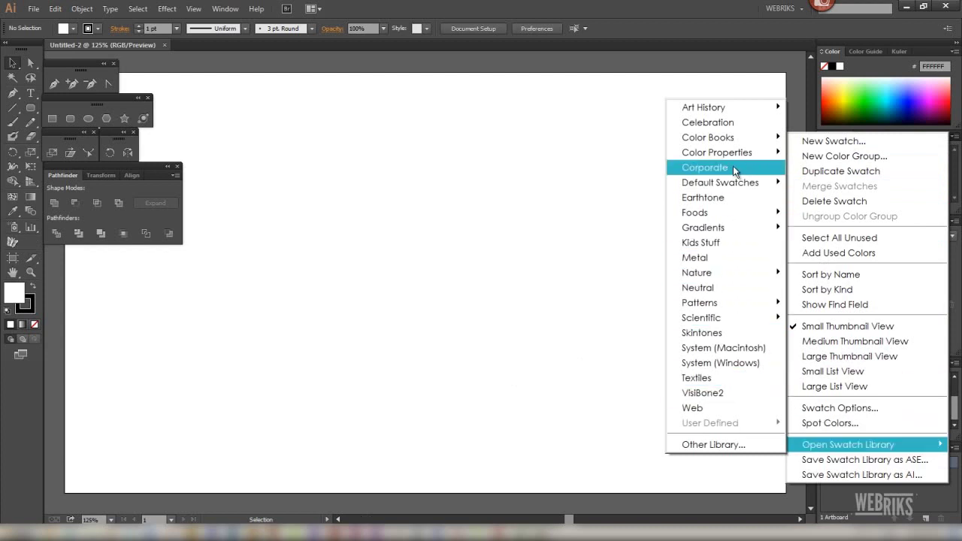
pyautogui.moveTo(717, 152)
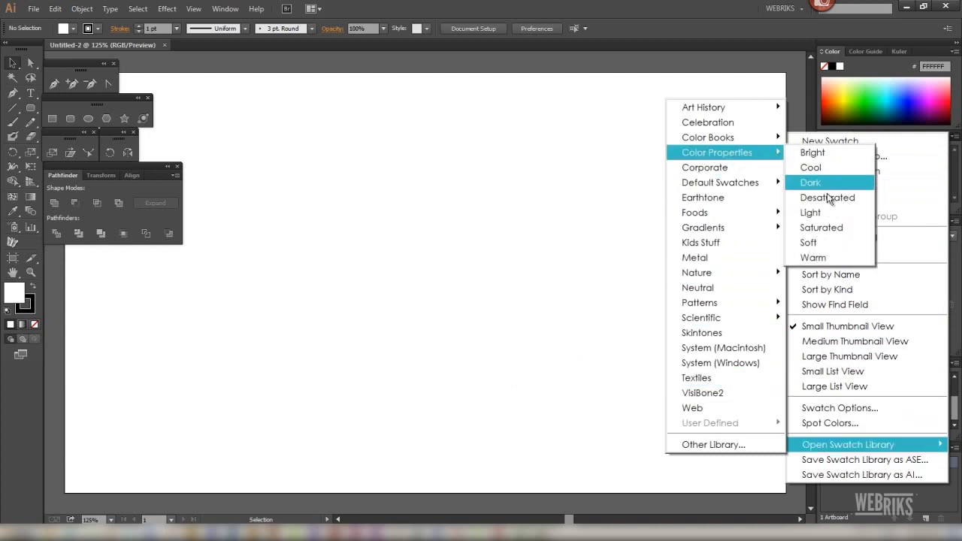
pyautogui.click(827, 197)
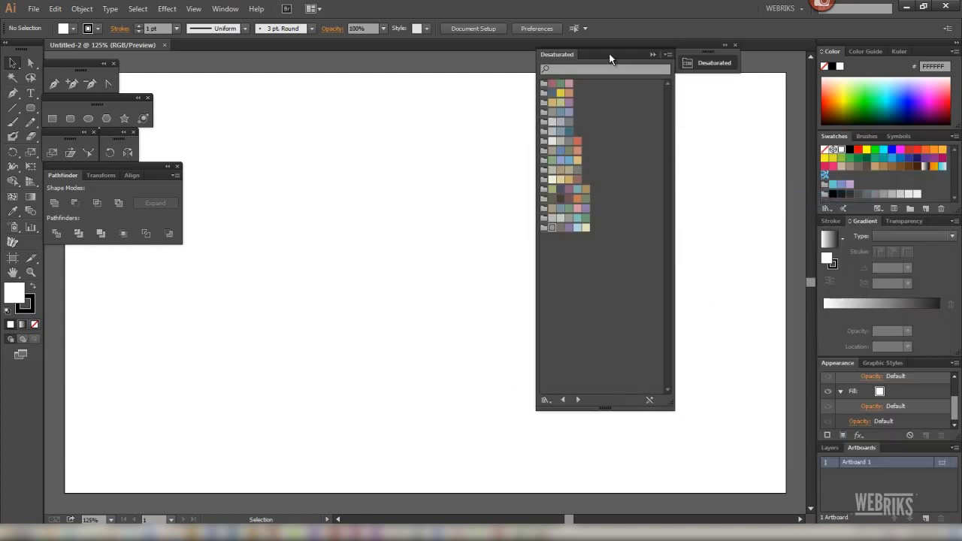
pyautogui.moveTo(610, 59); pyautogui.dragTo(739, 47)
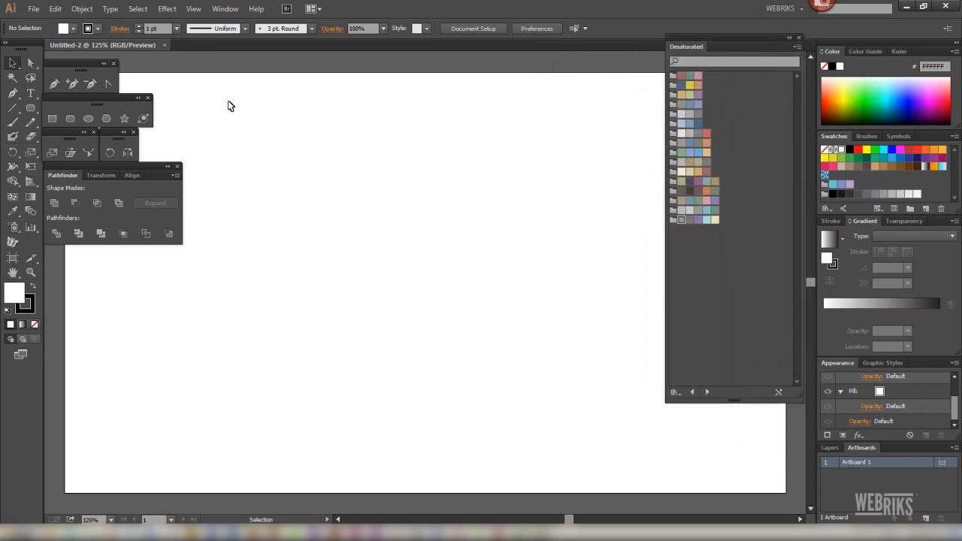
pyautogui.click(88, 118)
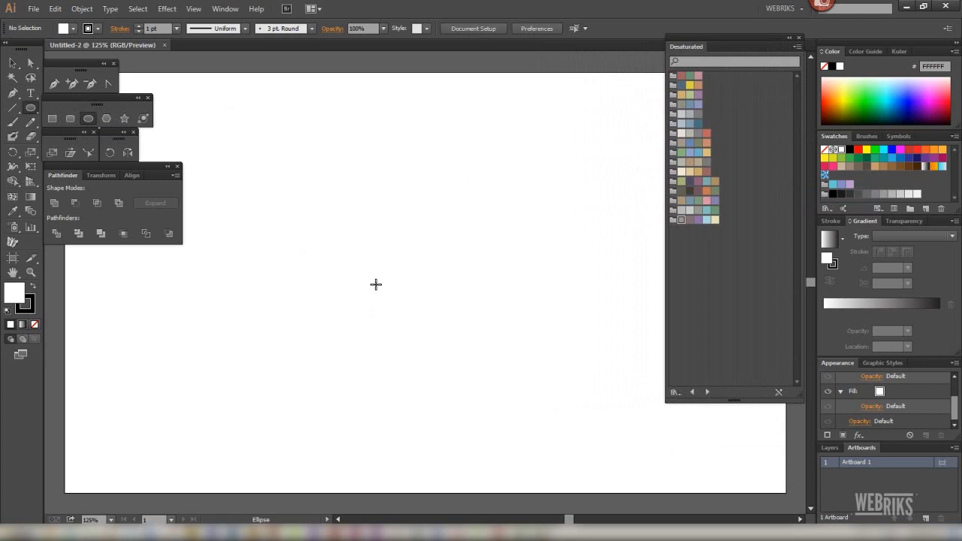
# Draw a circle with reddish orange fill and an 8 pt dark grey-blue stroke
pyautogui.moveTo(370, 275); pyautogui.dragTo(408, 333)
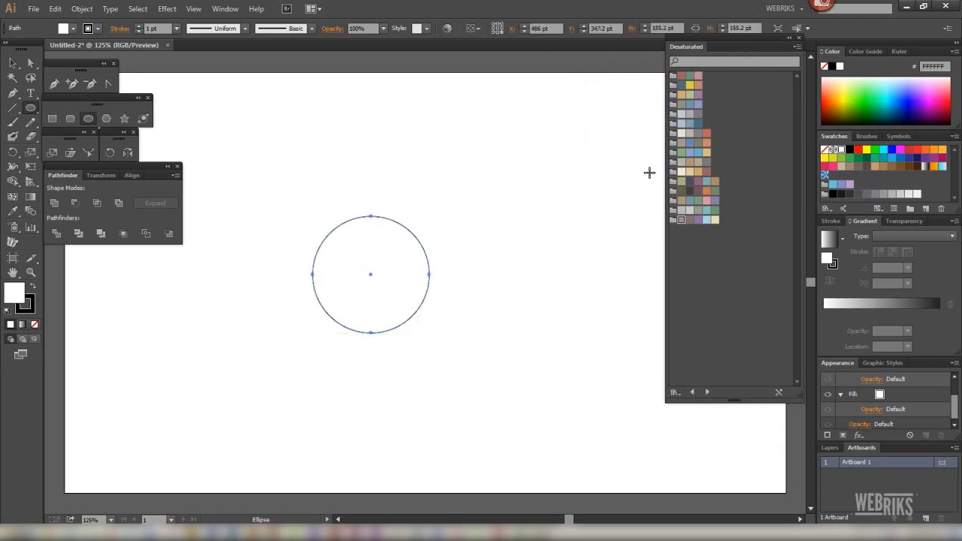
pyautogui.click(706, 135)
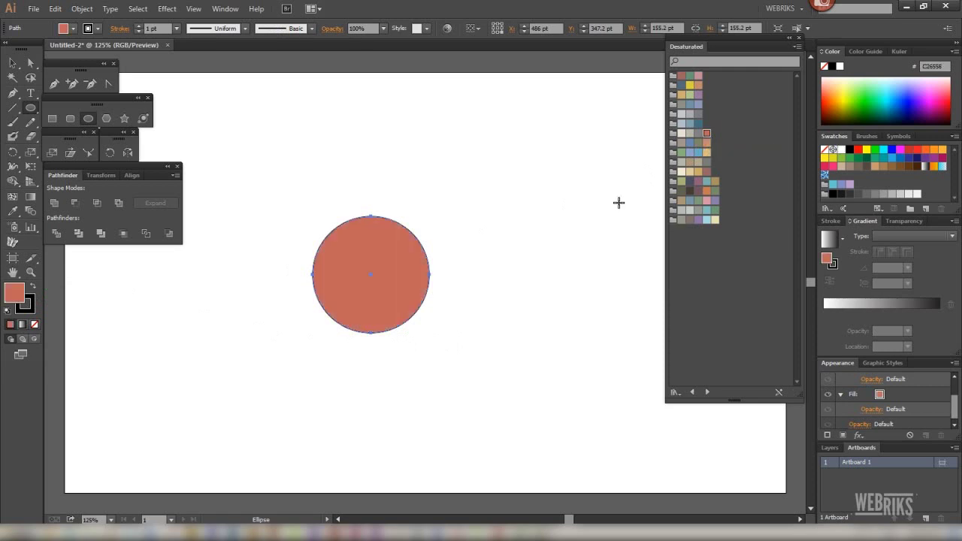
pyautogui.click(32, 311)
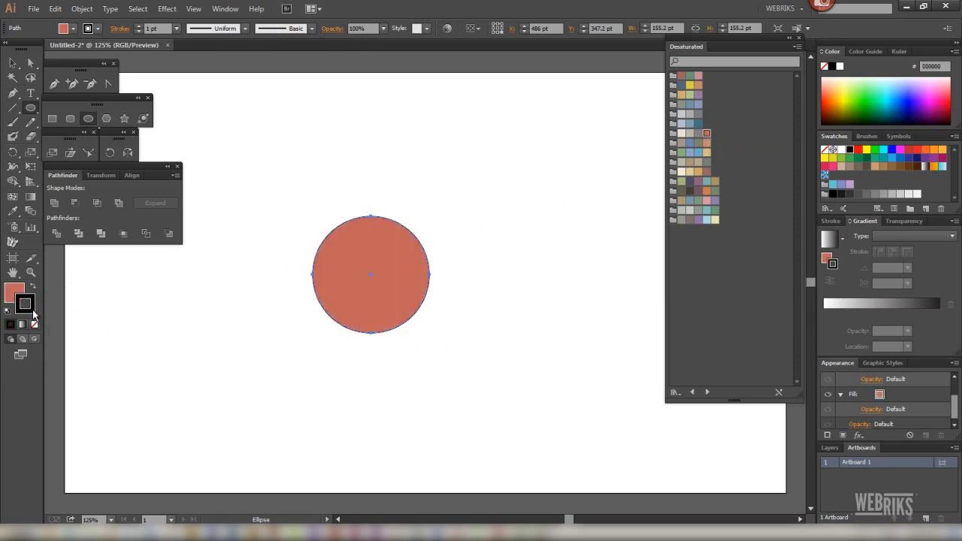
pyautogui.click(690, 183)
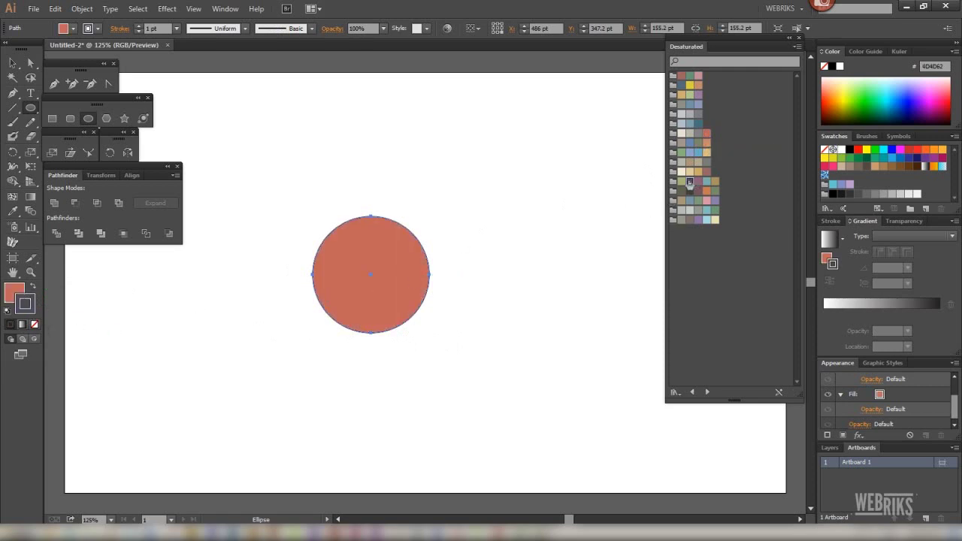
pyautogui.click(177, 30)
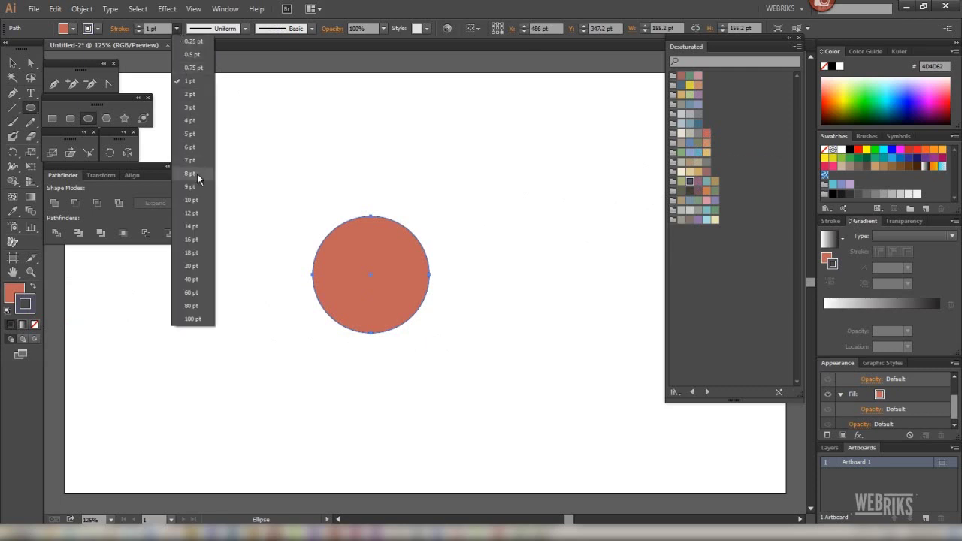
pyautogui.click(197, 175)
# Nudge the circle up and right, then start a large ellipse to its right
pyautogui.click(12, 67)
pyautogui.click(259, 133)
pyautogui.moveTo(368, 285); pyautogui.dragTo(400, 268)
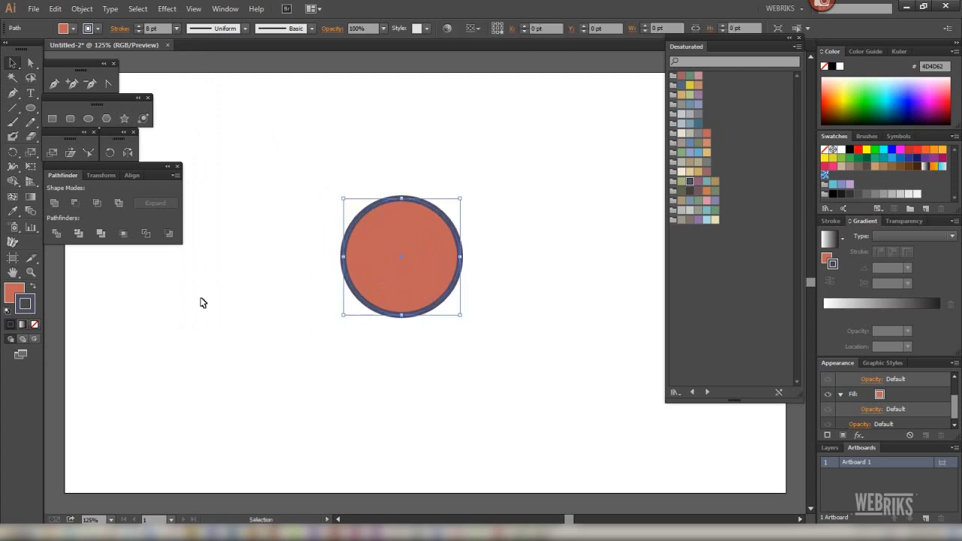
pyautogui.click(11, 293)
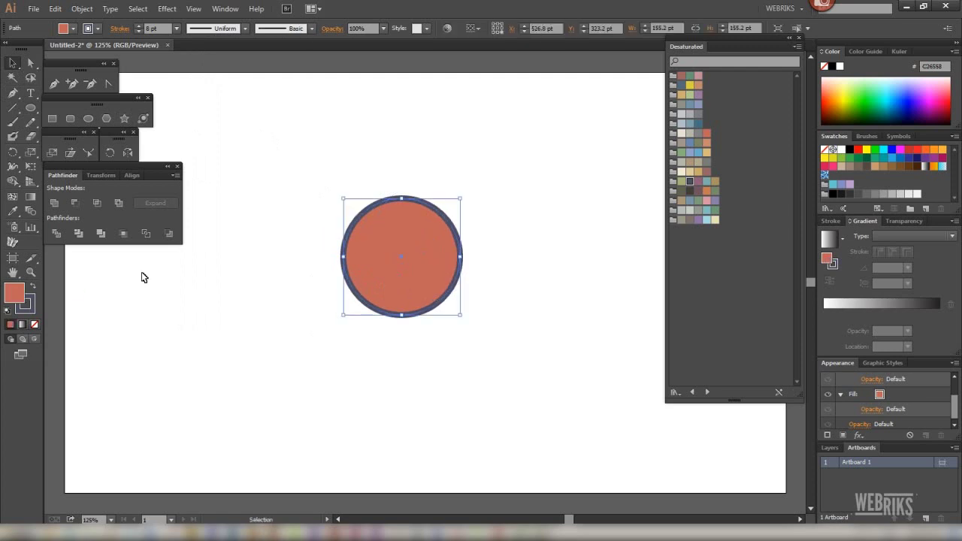
pyautogui.click(88, 119)
pyautogui.moveTo(425, 153)
pyautogui.mouseDown()
pyautogui.moveTo(614, 364)
pyautogui.moveTo(574, 361)
pyautogui.mouseUp()
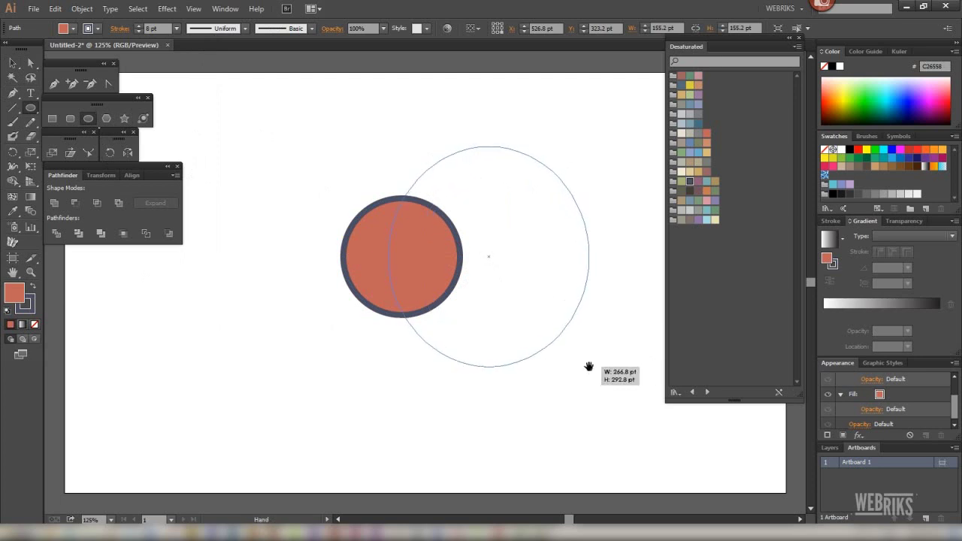
# Finish the large circle with no fill and add wide top and small left ellipses
pyautogui.moveTo(582, 366); pyautogui.dragTo(590, 368)
pyautogui.click(34, 326)
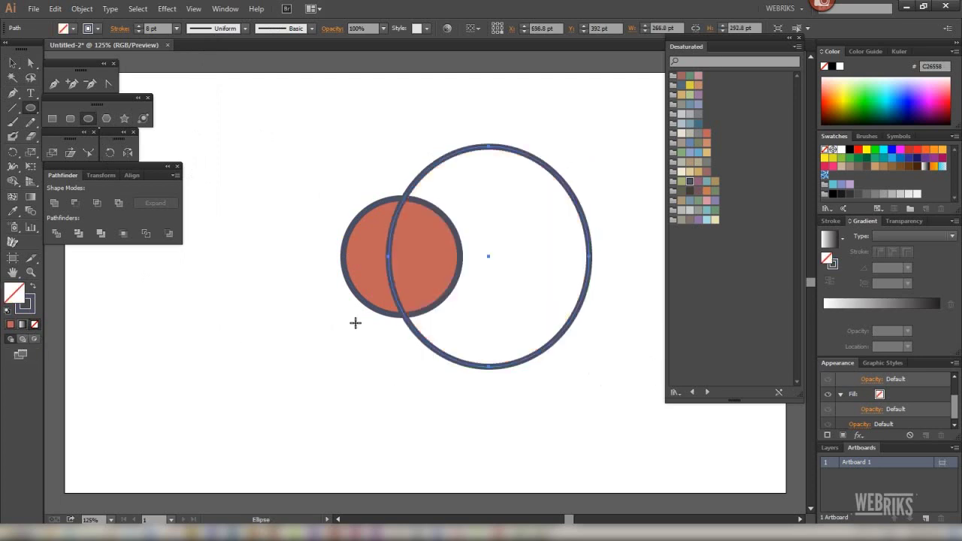
pyautogui.moveTo(297, 105)
pyautogui.mouseDown()
pyautogui.moveTo(529, 256)
pyautogui.moveTo(521, 262)
pyautogui.mouseUp()
pyautogui.moveTo(275, 209); pyautogui.dragTo(366, 292)
# Add the right-side ellipse and marquee-select all the shapes
pyautogui.moveTo(477, 206)
pyautogui.mouseDown()
pyautogui.moveTo(573, 304)
pyautogui.moveTo(533, 306)
pyautogui.mouseUp()
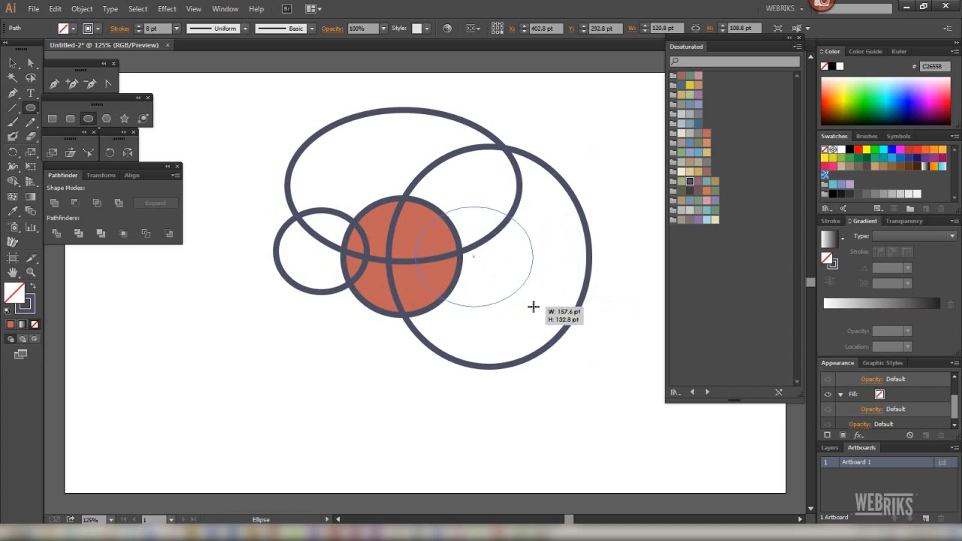
pyautogui.moveTo(533, 307); pyautogui.dragTo(533, 306)
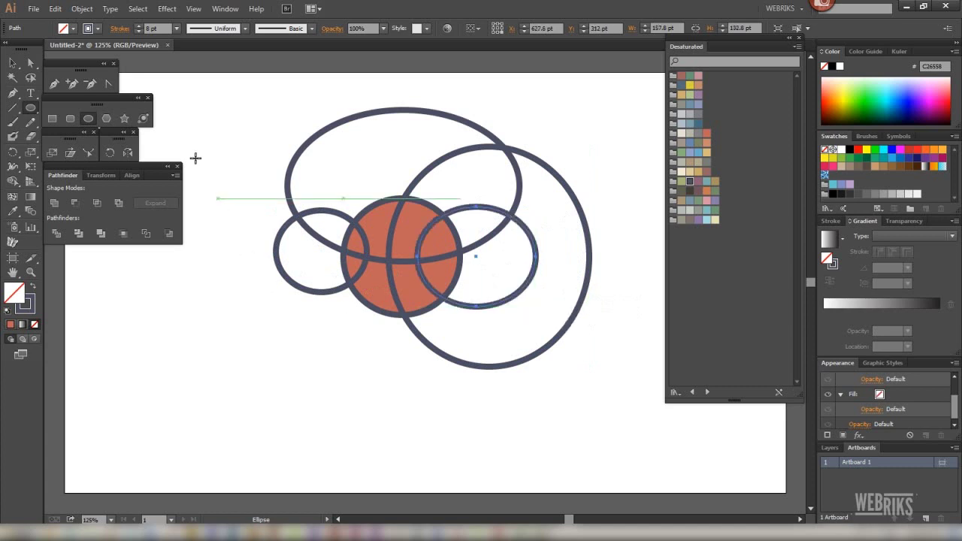
pyautogui.click(13, 63)
pyautogui.moveTo(237, 87); pyautogui.dragTo(613, 401)
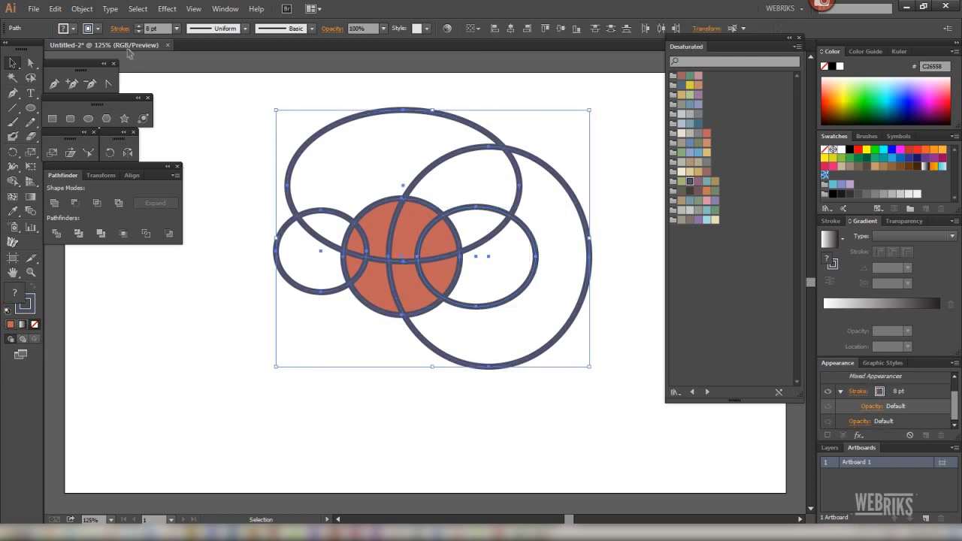
# Divide the overlapping shapes with Pathfinder and ungroup the resulting pieces
pyautogui.click(56, 234)
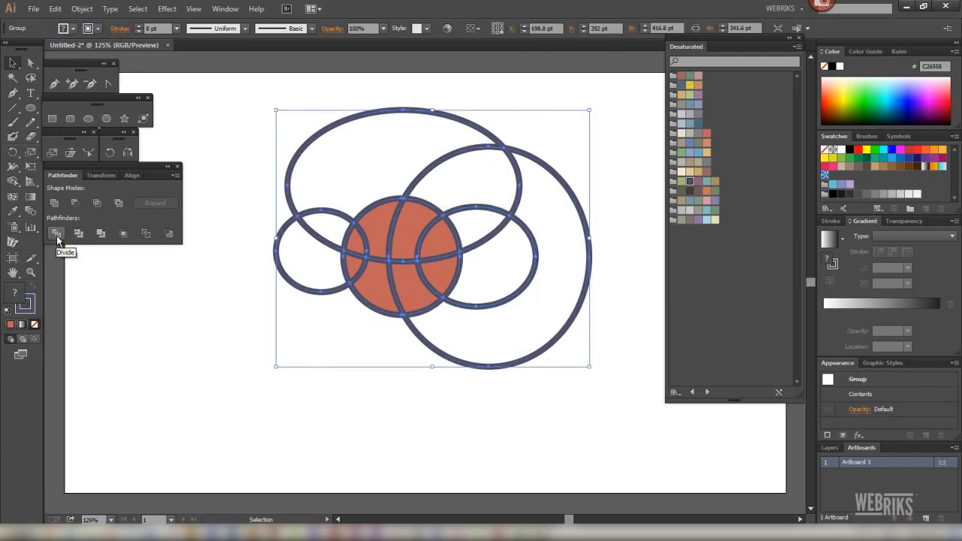
pyautogui.click(82, 8)
pyautogui.click(105, 75)
# Delete the leftover outer pieces of the large circle and the left and right ellipses
pyautogui.click(231, 96)
pyautogui.moveTo(228, 91); pyautogui.dragTo(550, 175)
pyautogui.press('Delete')
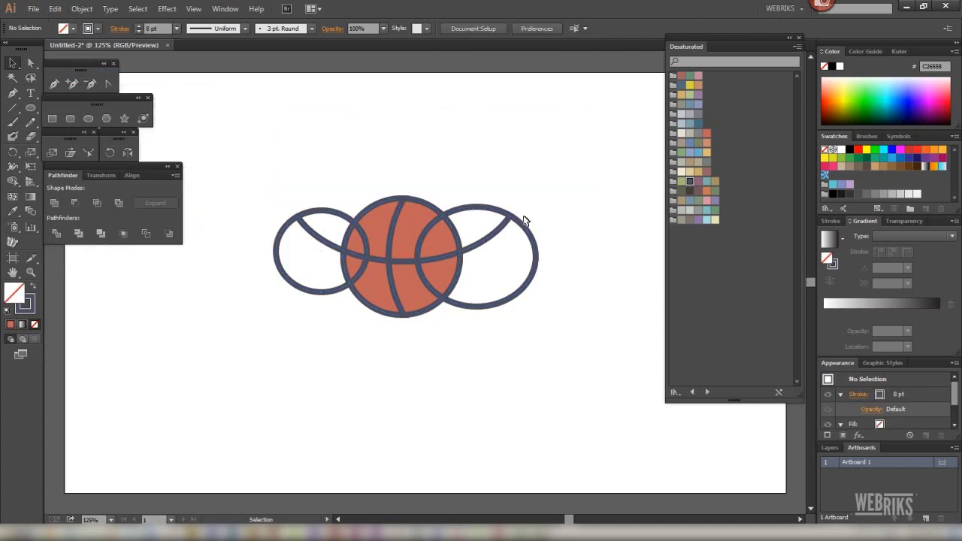
pyautogui.moveTo(240, 148); pyautogui.dragTo(316, 335)
pyautogui.press('Delete')
pyautogui.moveTo(485, 157); pyautogui.dragTo(564, 352)
pyautogui.press('Delete')
# Outline the basketball's strokes and group all of its pieces
pyautogui.moveTo(300, 172); pyautogui.dragTo(516, 354)
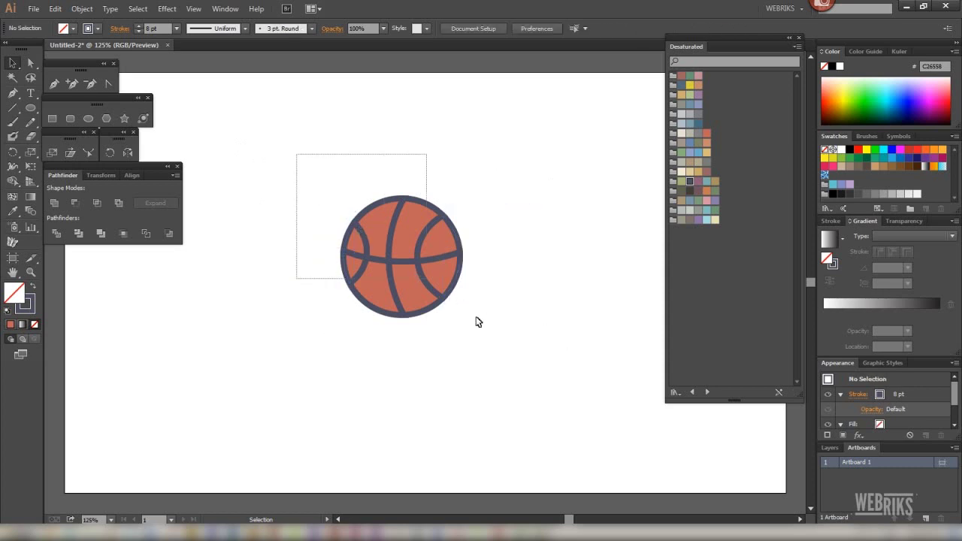
pyautogui.click(82, 8)
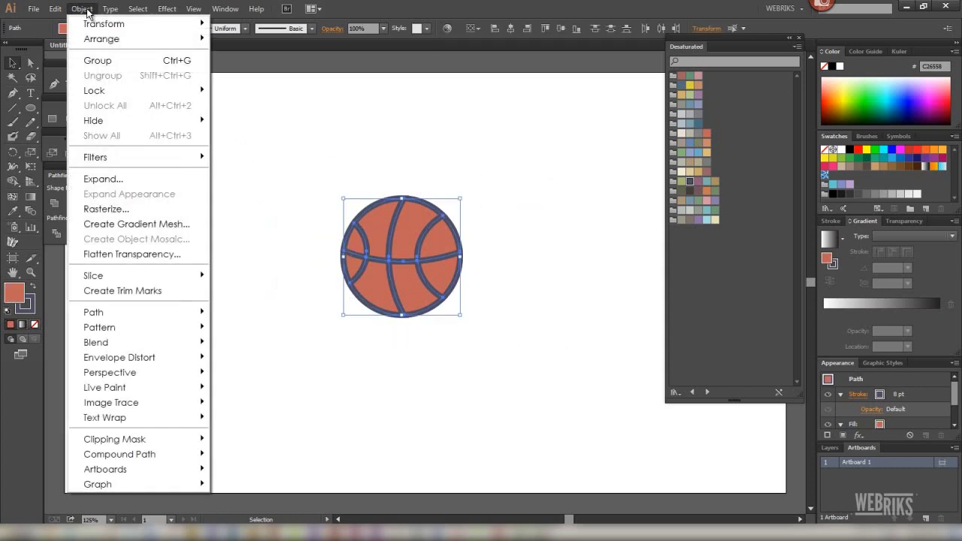
pyautogui.moveTo(93, 312)
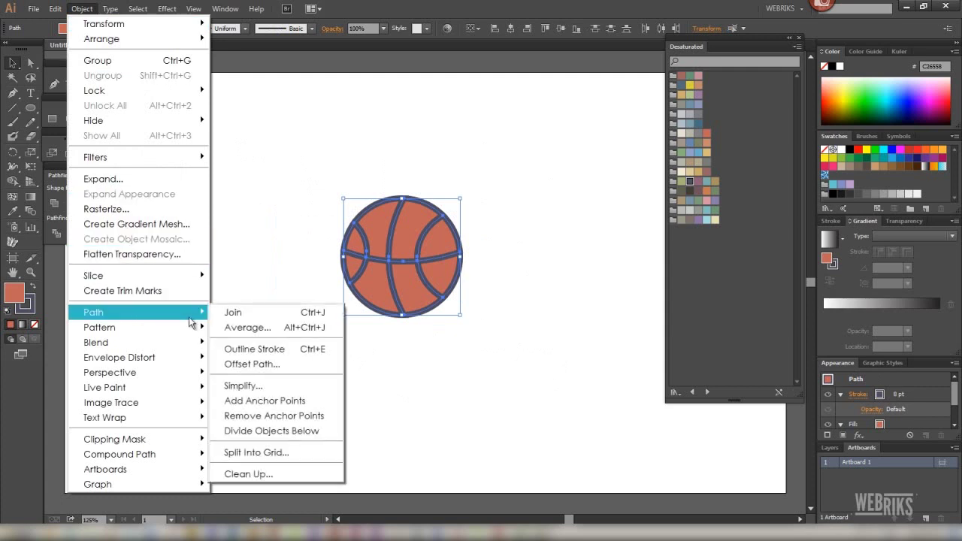
pyautogui.click(289, 354)
pyautogui.click(357, 360)
pyautogui.moveTo(300, 151); pyautogui.dragTo(481, 331)
pyautogui.click(82, 9)
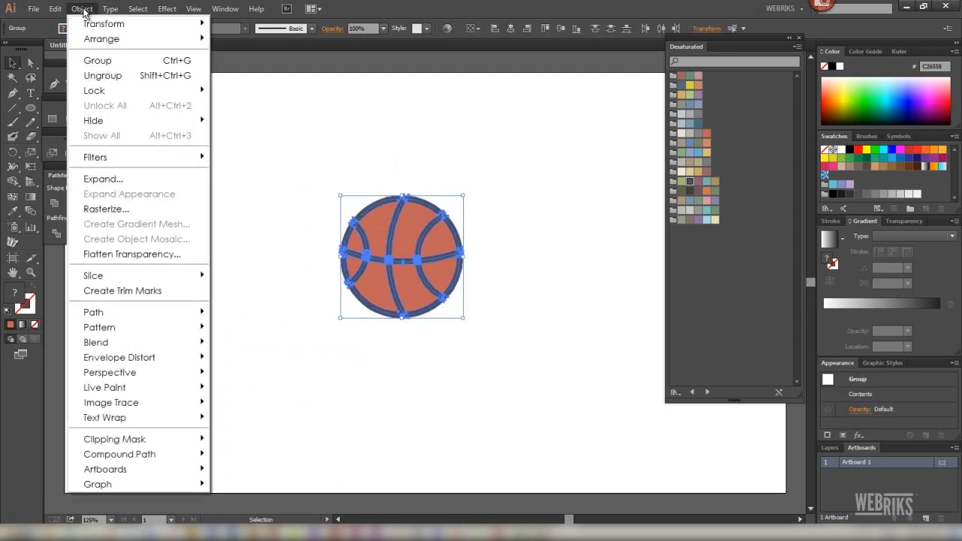
pyautogui.click(98, 60)
# Move the grouped basketball upward into its dark outline
pyautogui.click(206, 113)
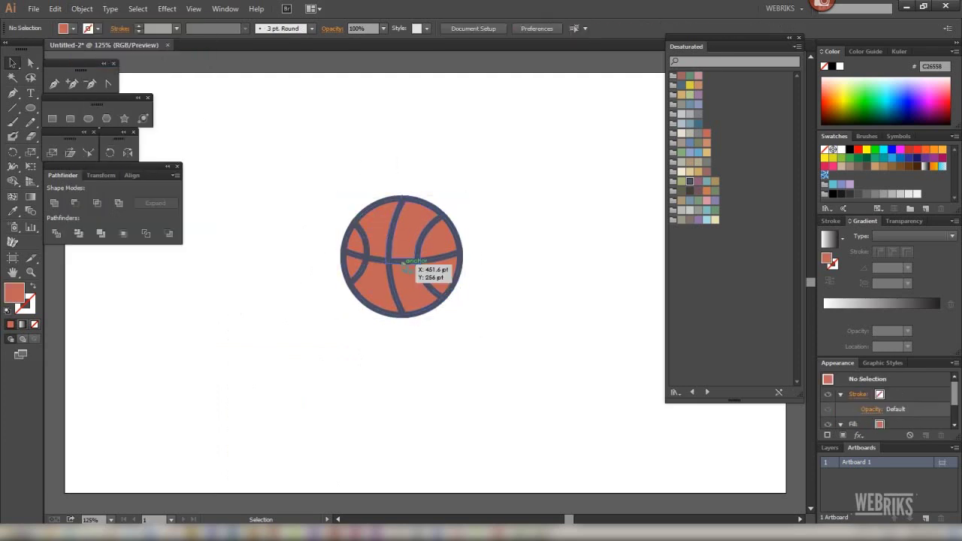
pyautogui.moveTo(408, 260); pyautogui.dragTo(412, 154)
pyautogui.click(460, 281)
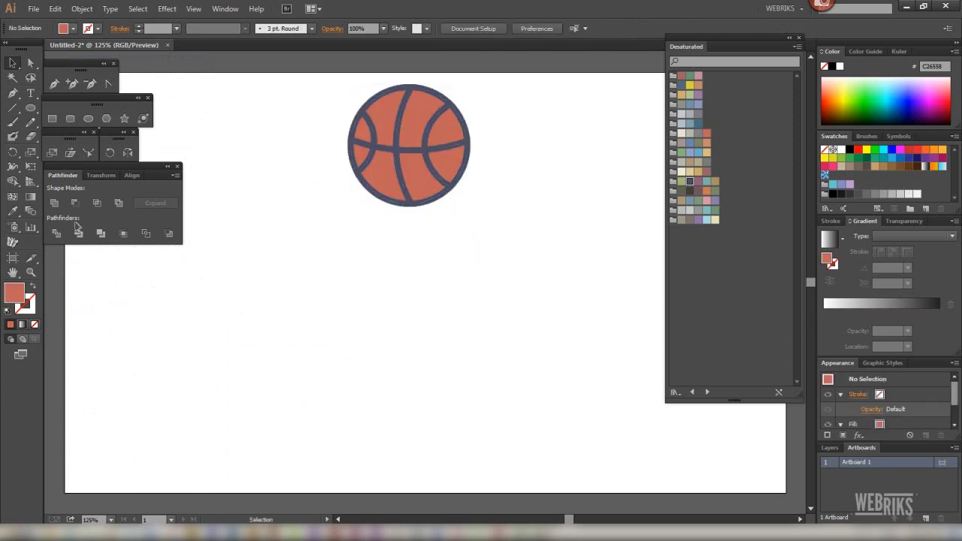
pyautogui.click(31, 94)
pyautogui.write('basketball')
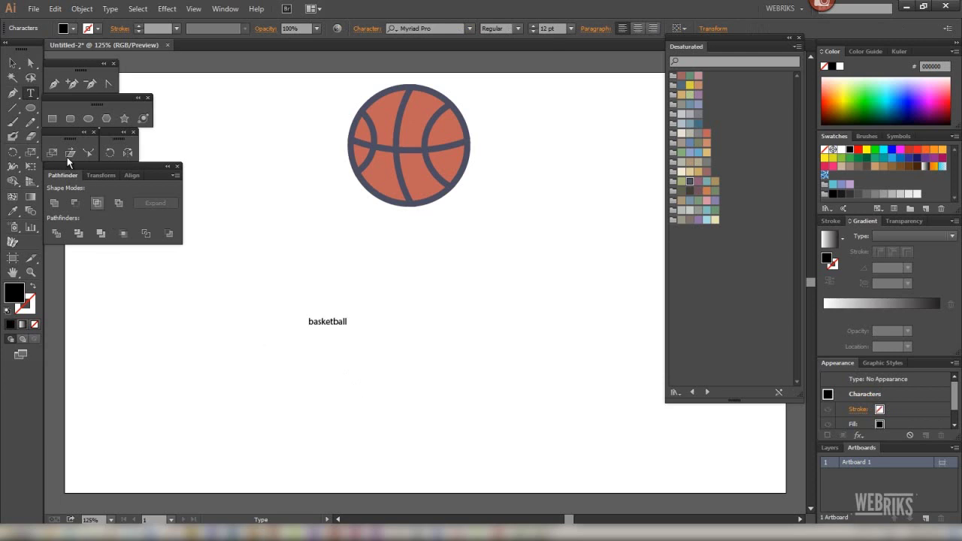
# Set the 'basketball' text in the CollegiateBlackFLF font
pyautogui.click(12, 64)
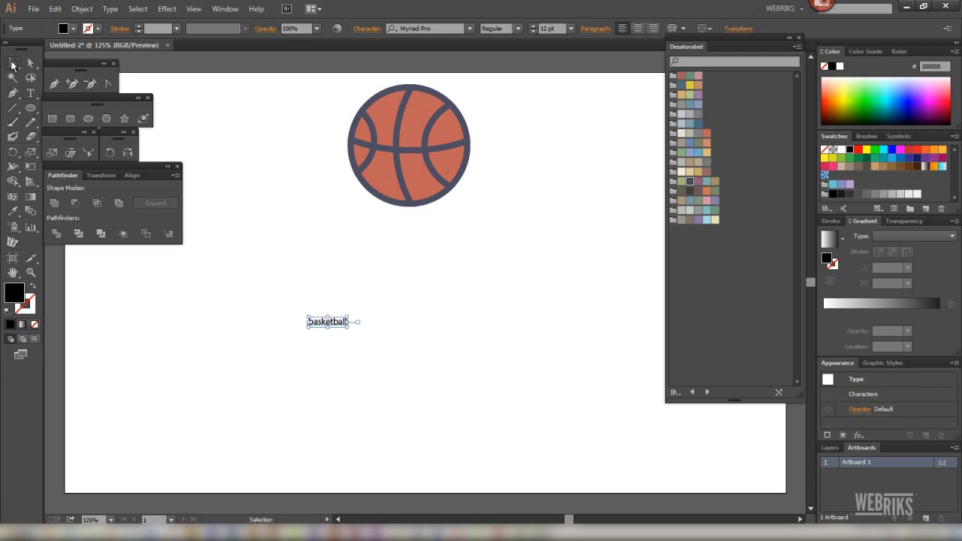
pyautogui.click(442, 28)
pyautogui.write('col')
pyautogui.click(451, 66)
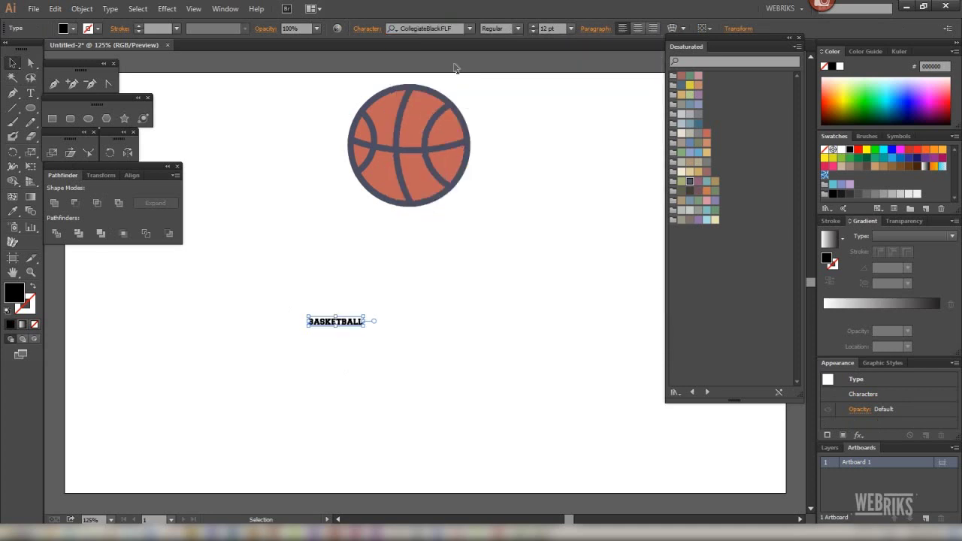
# Scale BASKETBALL up to about 35 pt and deselect it
pyautogui.click(13, 64)
pyautogui.moveTo(364, 327)
pyautogui.mouseDown()
pyautogui.moveTo(469, 344)
pyautogui.moveTo(466, 278)
pyautogui.moveTo(486, 277)
pyautogui.mouseUp()
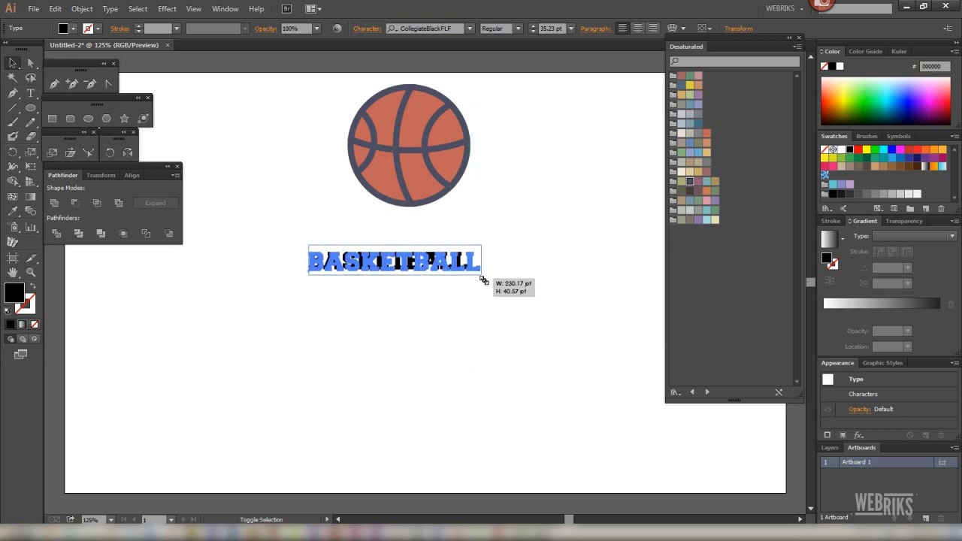
pyautogui.click(479, 324)
pyautogui.click(31, 93)
pyautogui.write('HEROES')
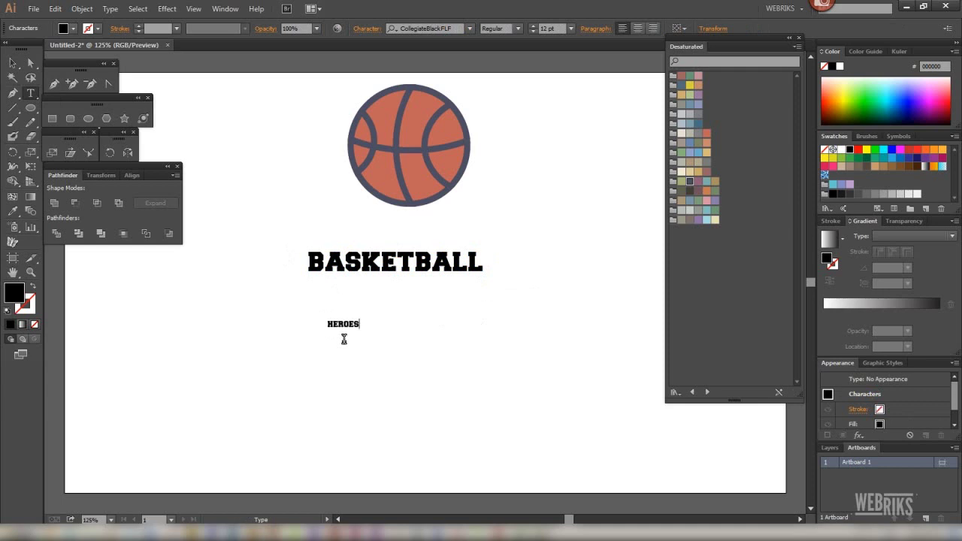
# Enlarge HEROES to about 84 pt, set it under BASKETBALL, and select both lines
pyautogui.click(12, 67)
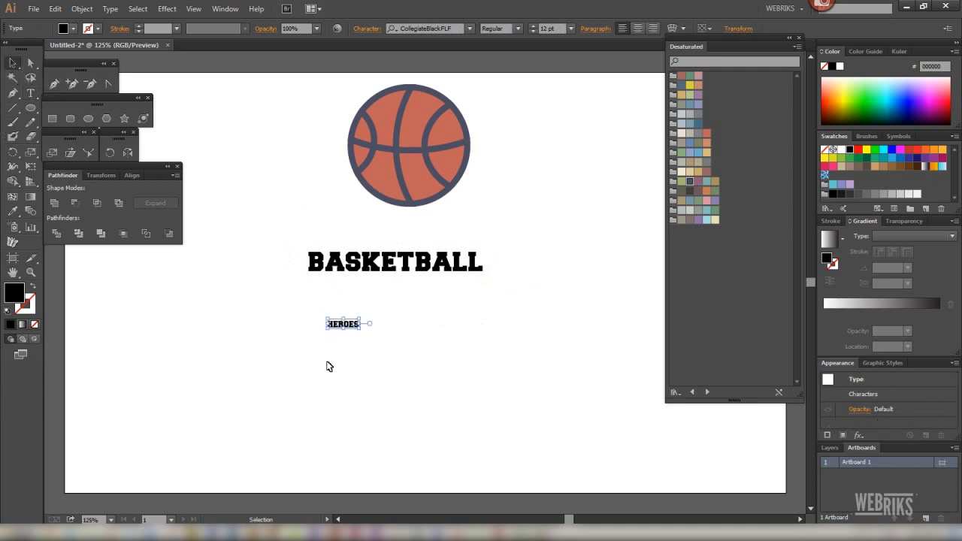
pyautogui.moveTo(361, 330); pyautogui.dragTo(548, 386)
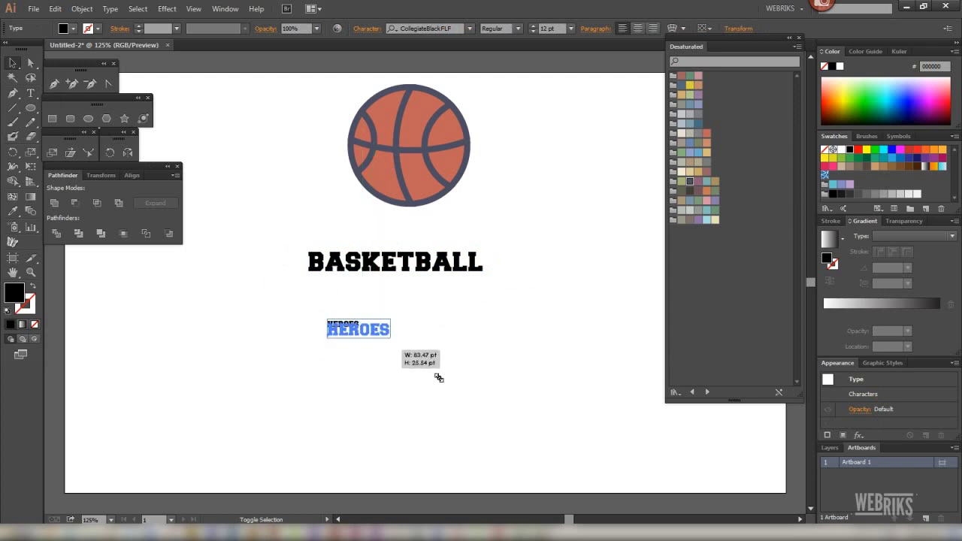
pyautogui.moveTo(466, 376); pyautogui.dragTo(421, 320)
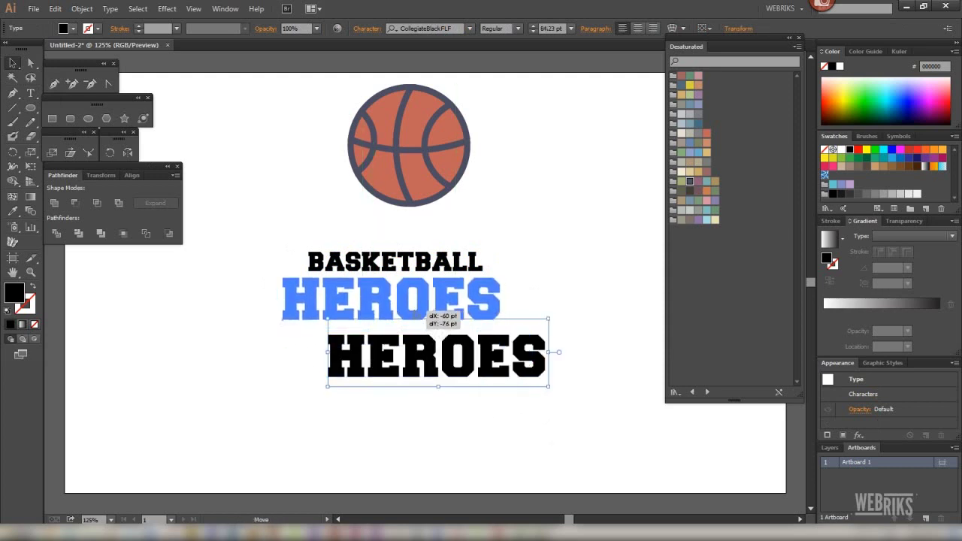
pyautogui.moveTo(423, 314); pyautogui.dragTo(422, 314)
pyautogui.moveTo(230, 232); pyautogui.dragTo(566, 371)
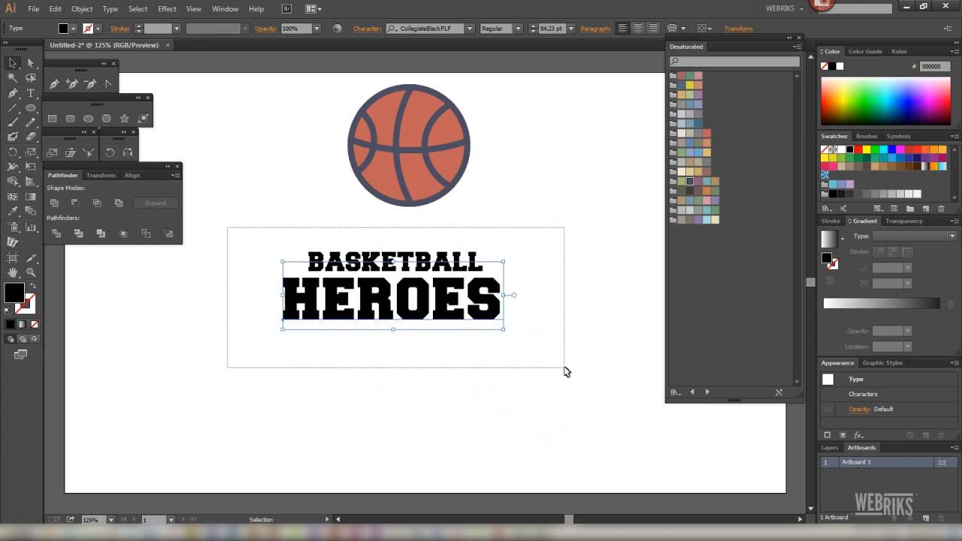
pyautogui.click(110, 8)
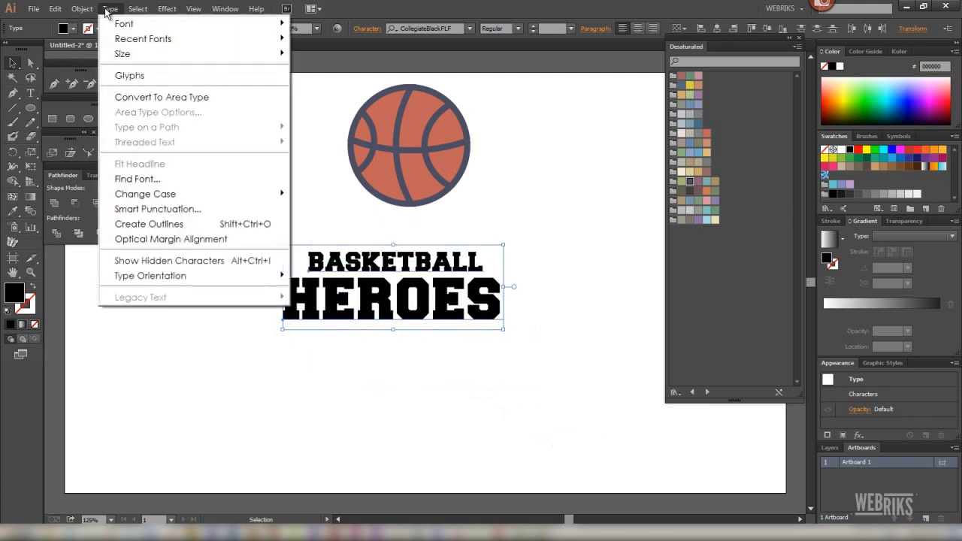
# Convert BASKETBALL HEROES to outlines and centre the two lines horizontally
pyautogui.click(201, 224)
pyautogui.click(285, 251)
pyautogui.moveTo(260, 224); pyautogui.dragTo(505, 362)
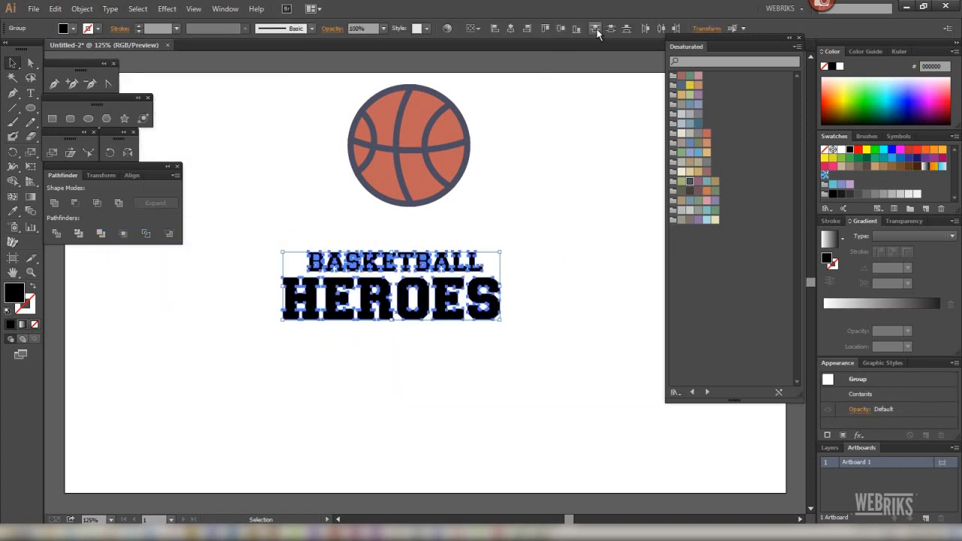
pyautogui.click(509, 28)
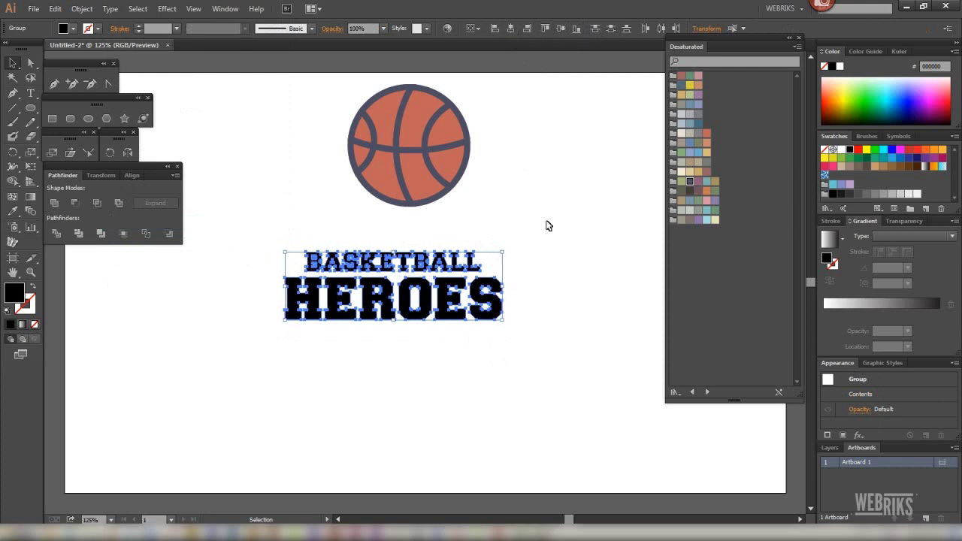
pyautogui.click(548, 224)
pyautogui.moveTo(252, 231); pyautogui.dragTo(526, 355)
# Fill the outlined lettering cream and group it
pyautogui.click(715, 220)
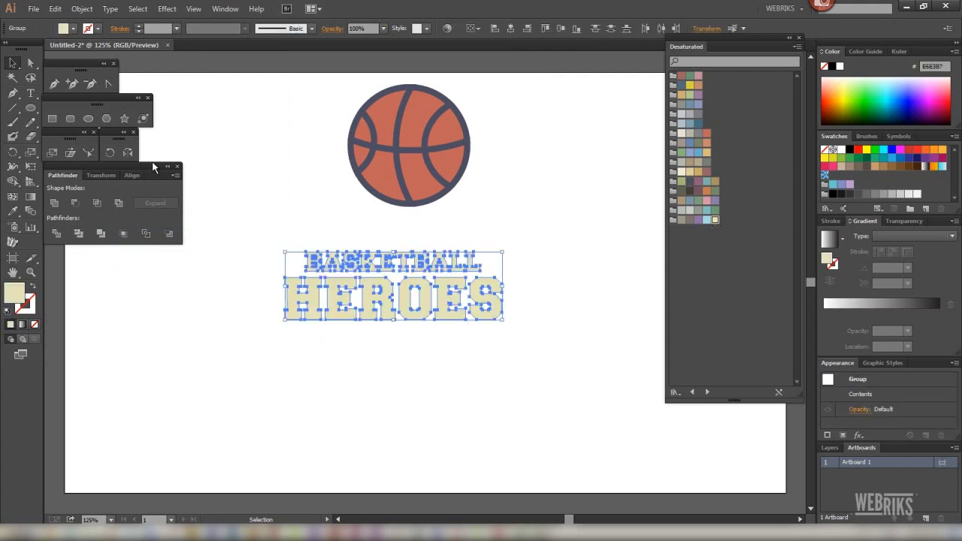
pyautogui.click(82, 8)
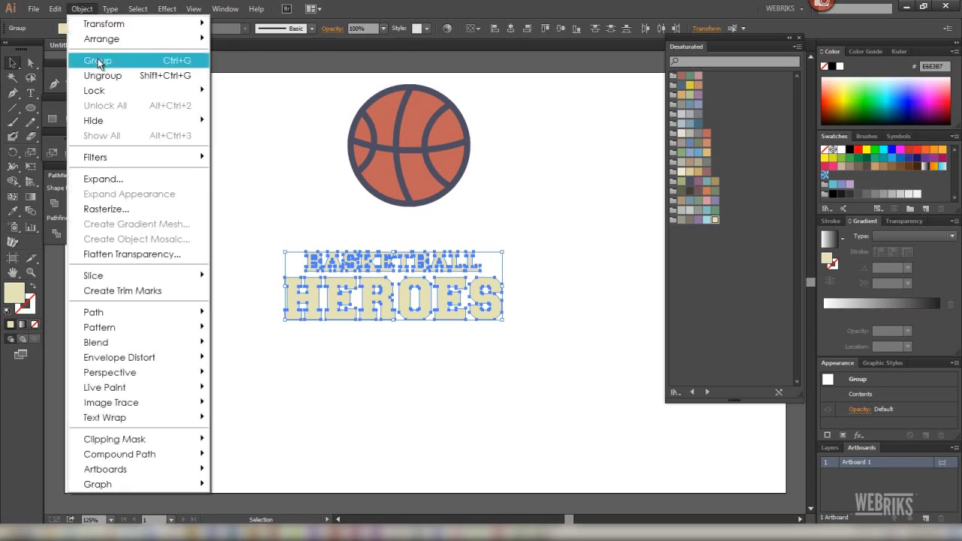
pyautogui.click(89, 60)
pyautogui.click(273, 185)
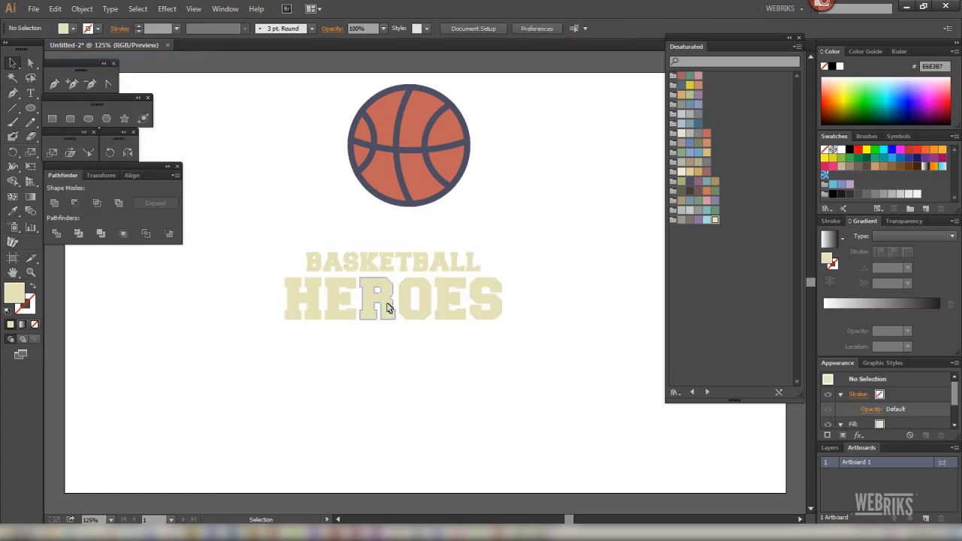
# Duplicate the lettering group down-right and shift the original up-left
pyautogui.moveTo(388, 307); pyautogui.dragTo(501, 390)
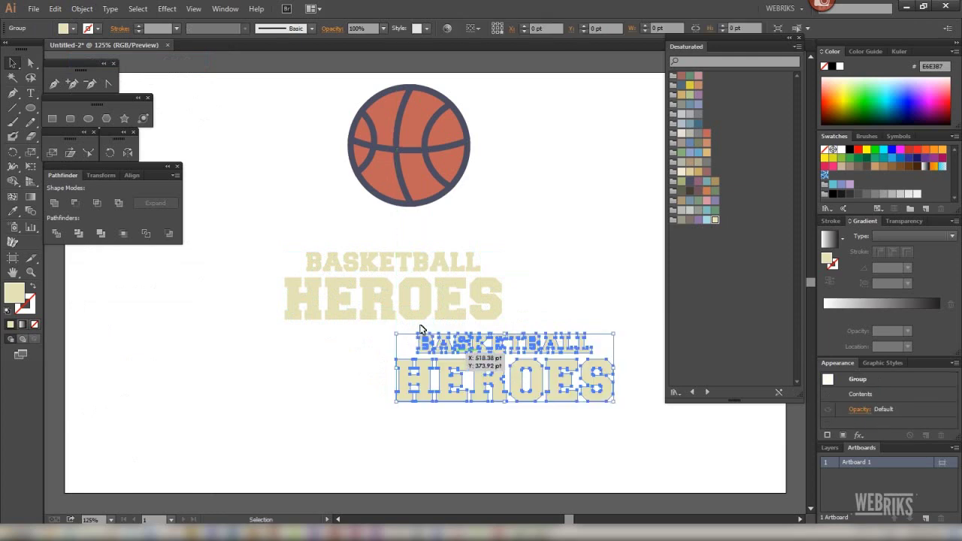
pyautogui.moveTo(410, 315); pyautogui.dragTo(373, 297)
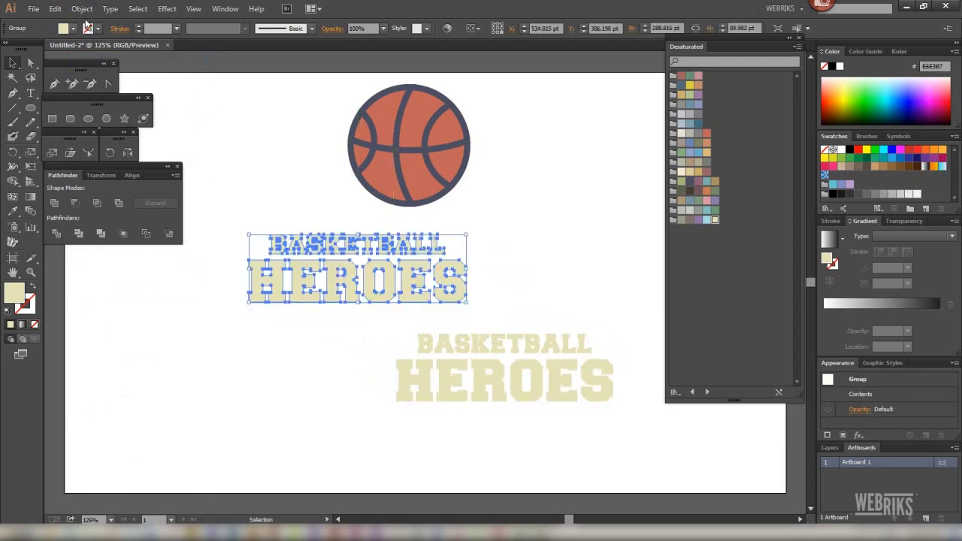
pyautogui.click(82, 8)
pyautogui.moveTo(94, 312)
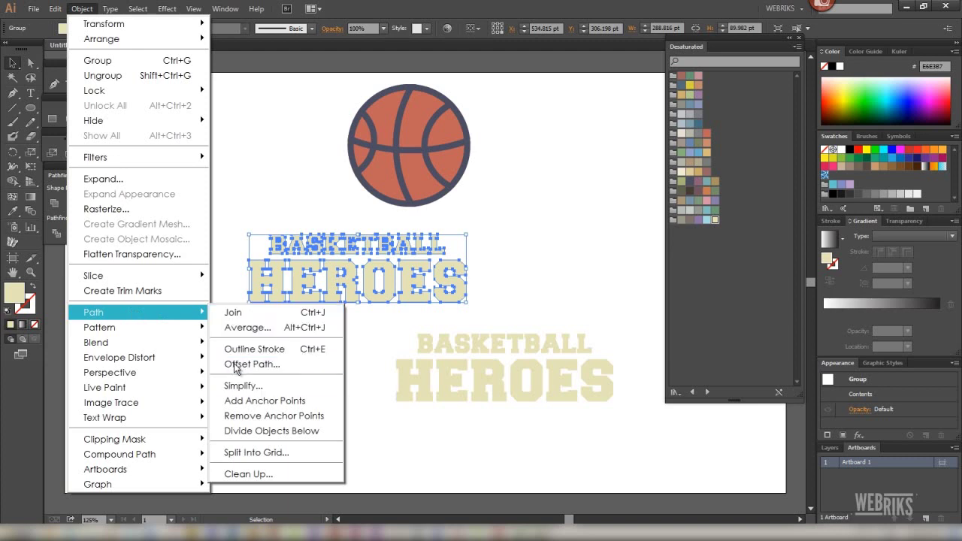
pyautogui.click(301, 365)
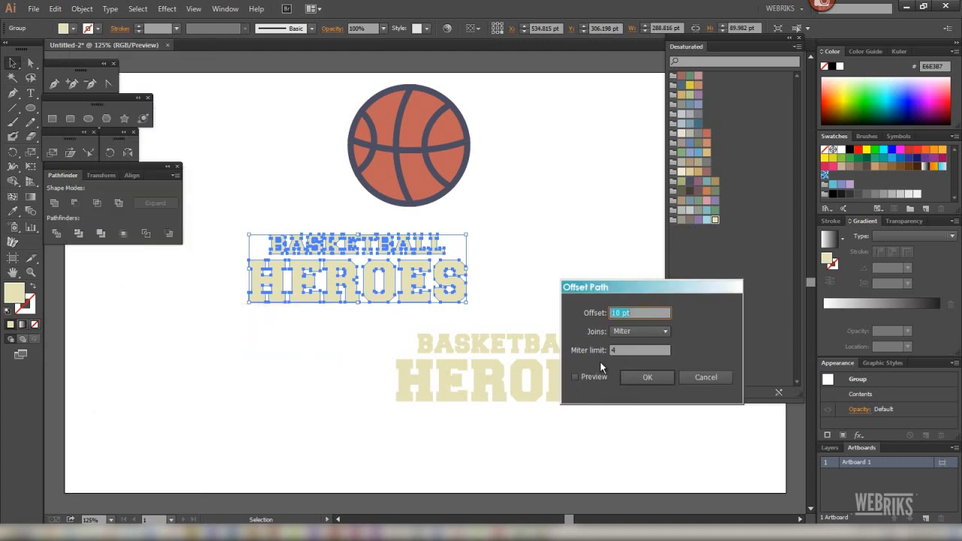
# Offset the lettering copy by 5 pt with rounded joins
pyautogui.click(575, 376)
pyautogui.click(666, 331)
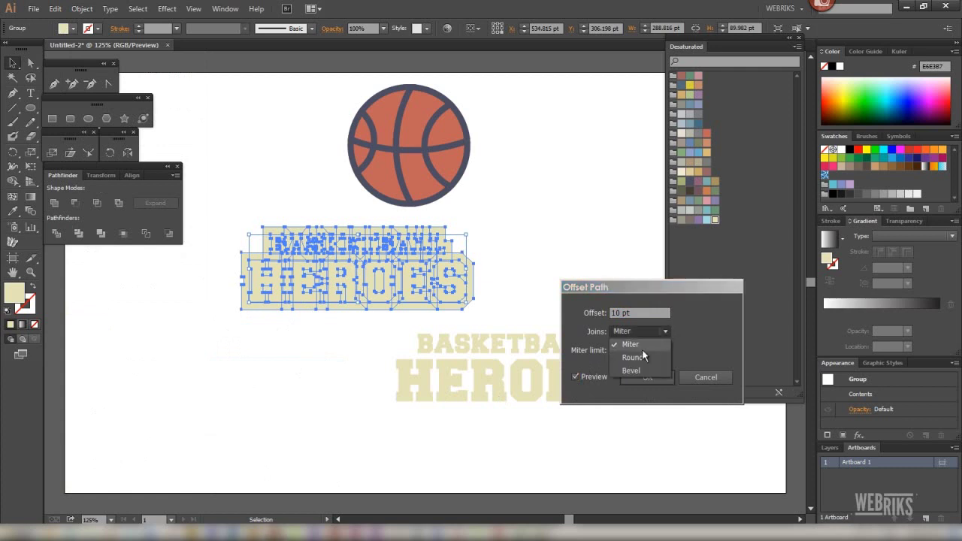
pyautogui.click(647, 356)
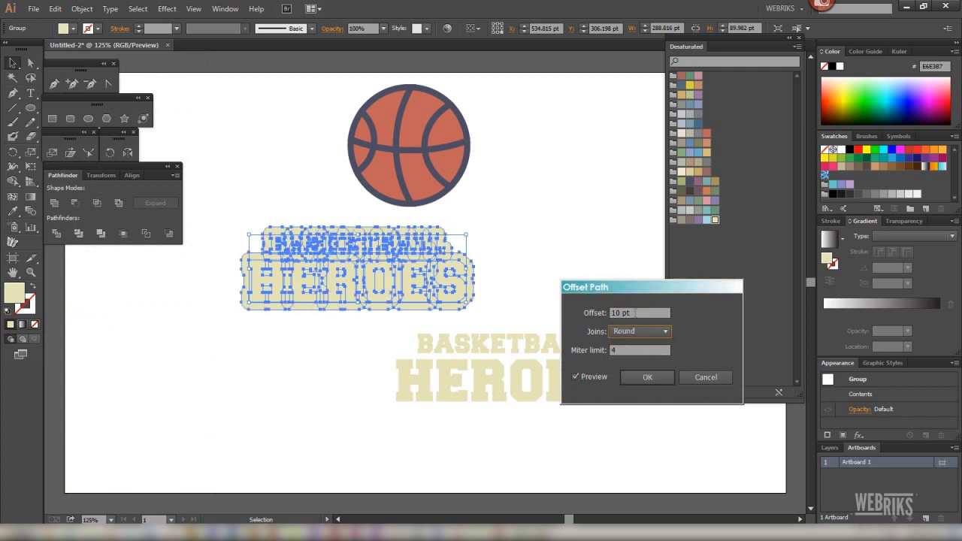
pyautogui.press('Down')
pyautogui.press('Down')
pyautogui.press('Down')
pyautogui.press('Down')
pyautogui.press('Down')
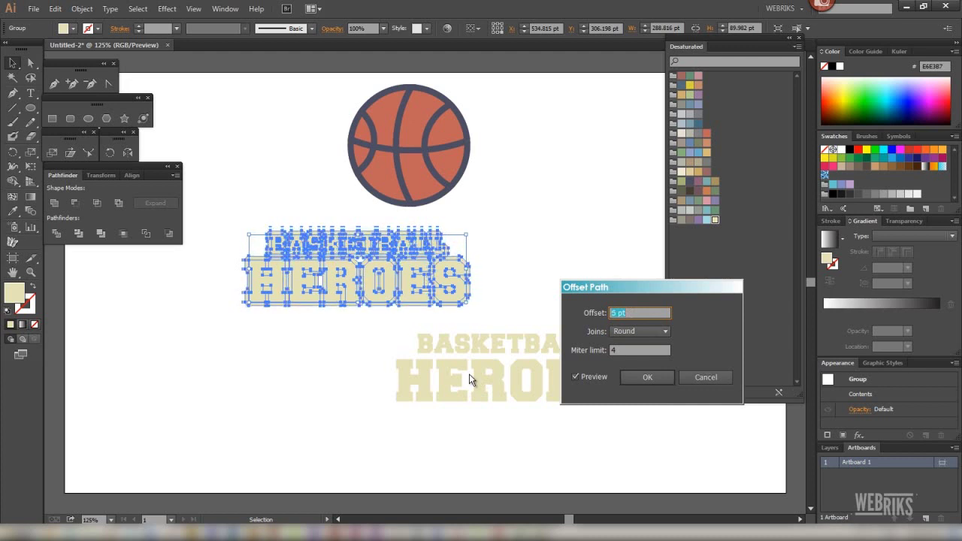
pyautogui.click(637, 379)
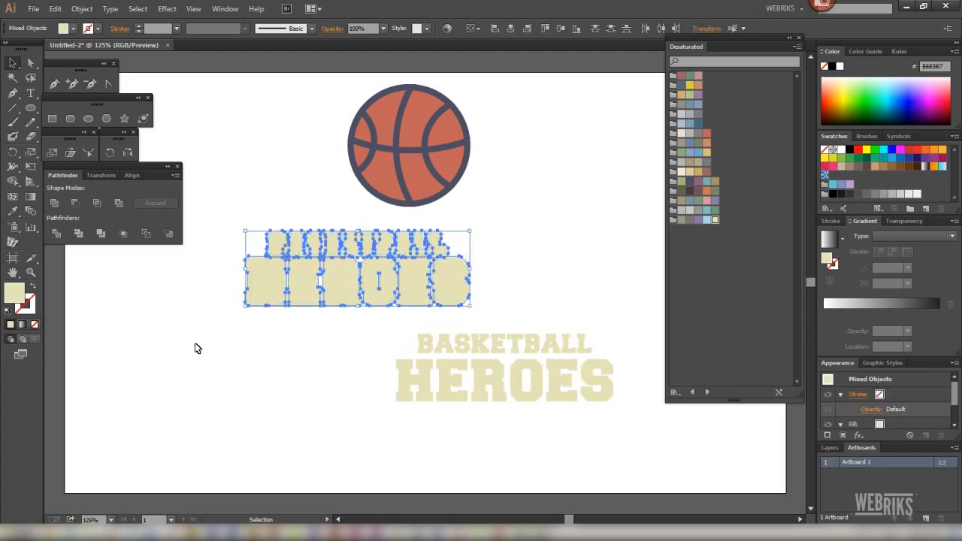
# Unite the offset copy, remove its letter holes, and fill it dark navy
pyautogui.moveTo(217, 230); pyautogui.dragTo(511, 314)
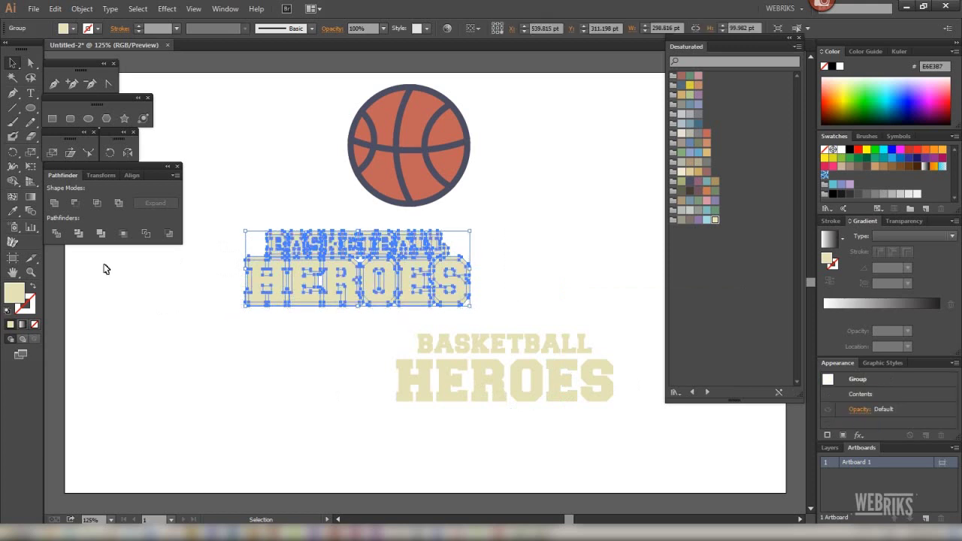
pyautogui.click(53, 207)
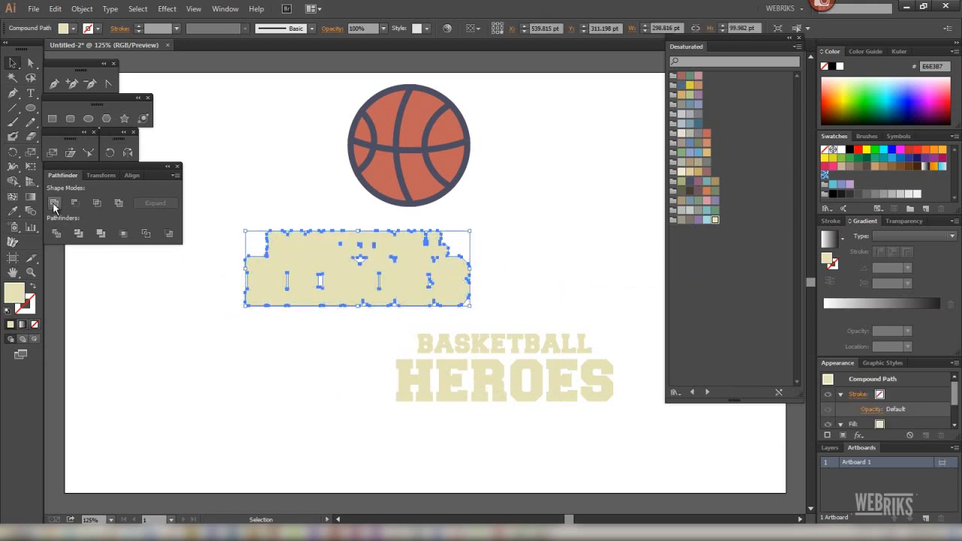
pyautogui.rightClick(328, 264)
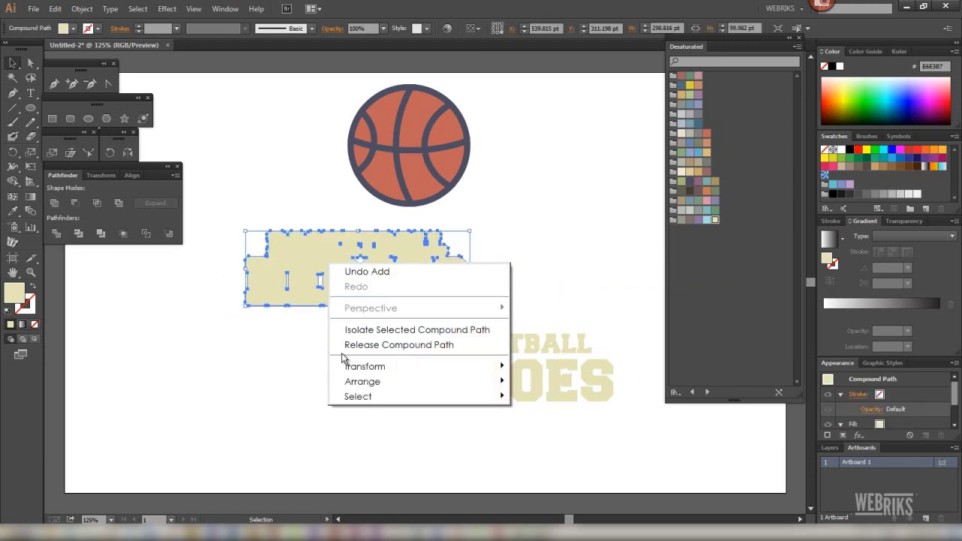
pyautogui.click(469, 353)
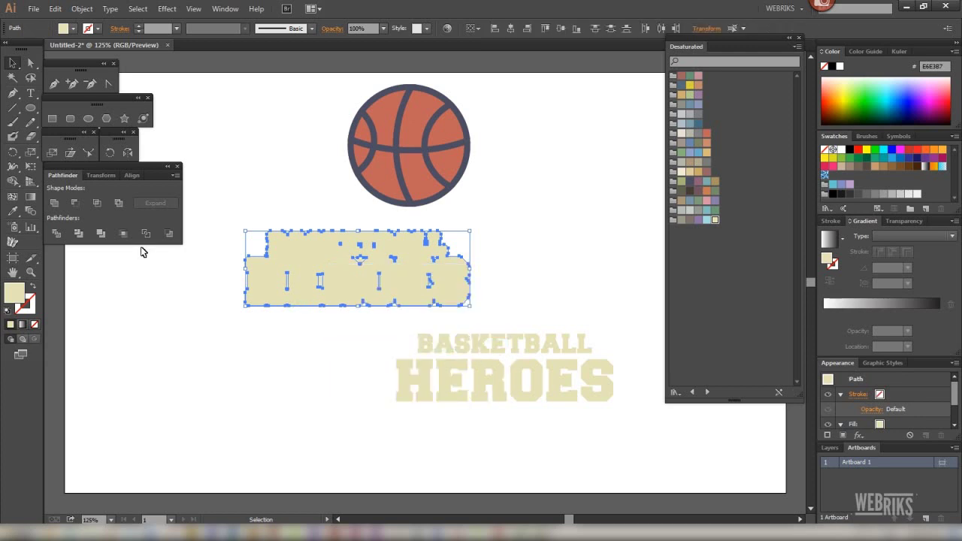
pyautogui.click(54, 203)
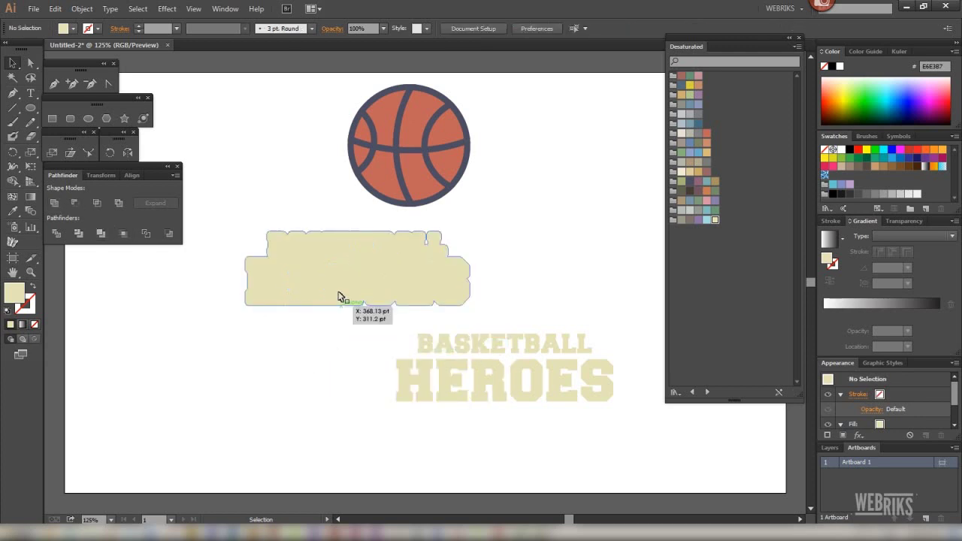
pyautogui.click(690, 182)
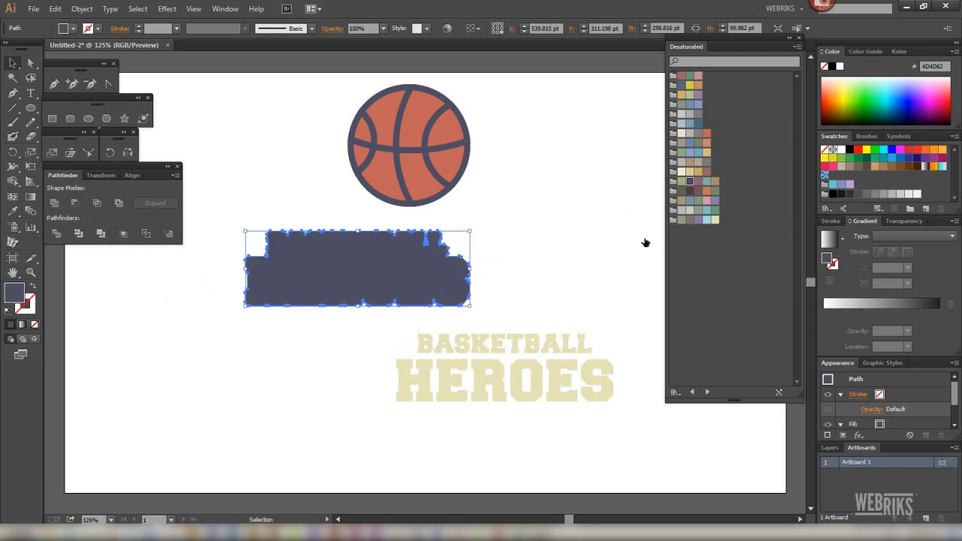
# Centre the cream lettering on the navy backing, group them, and move the group under the ball
pyautogui.moveTo(546, 295)
pyautogui.mouseDown()
pyautogui.moveTo(591, 408)
pyautogui.moveTo(423, 302)
pyautogui.mouseUp()
pyautogui.click(351, 369)
pyautogui.moveTo(214, 229); pyautogui.dragTo(496, 343)
pyautogui.click(511, 30)
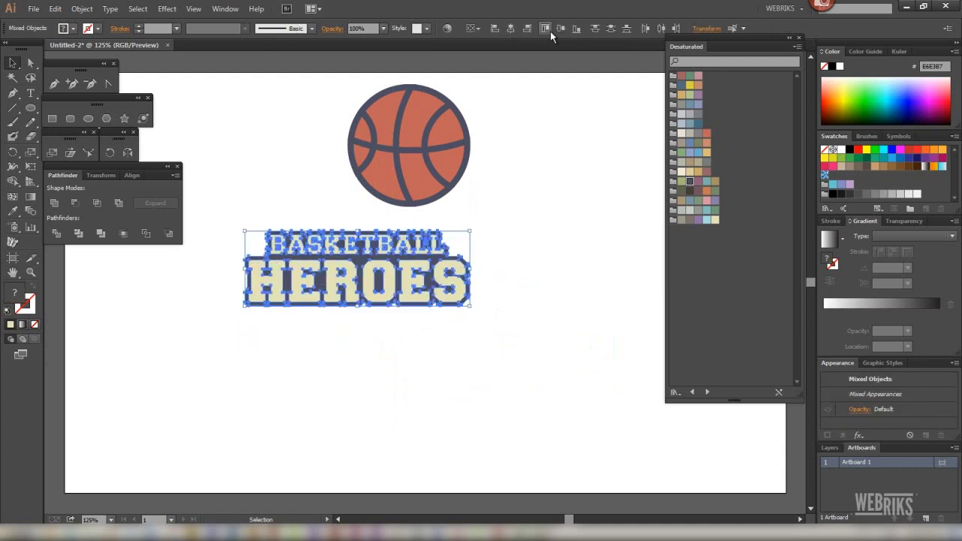
pyautogui.click(85, 9)
pyautogui.click(102, 61)
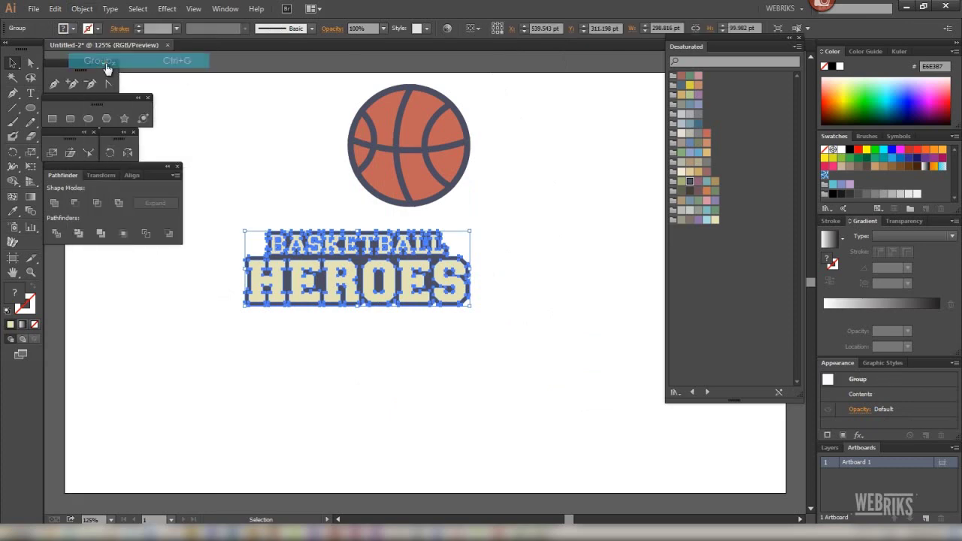
pyautogui.click(218, 132)
pyautogui.moveTo(406, 300); pyautogui.dragTo(481, 366)
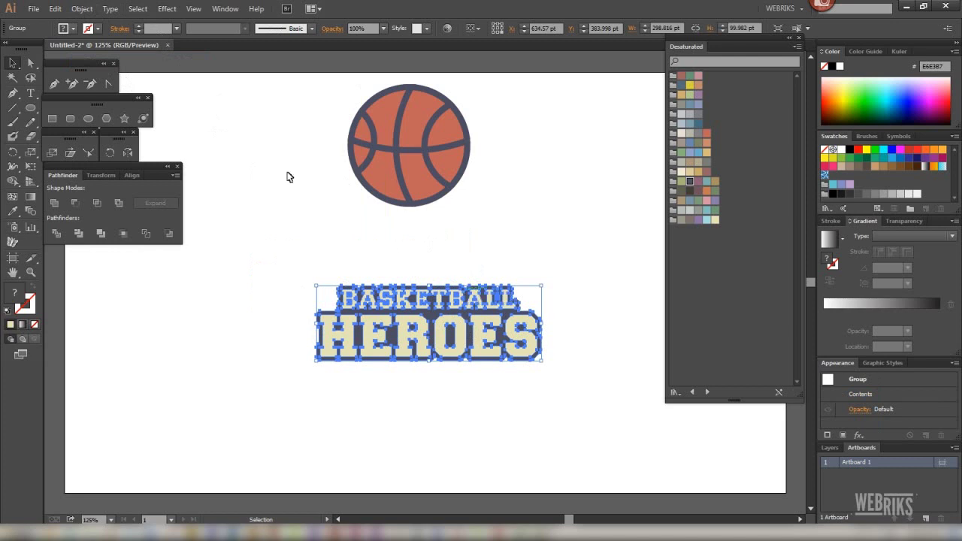
# Apply an upward Arch warp with about 38% bend to the BASKETBALL HEROES lettering
pyautogui.click(170, 10)
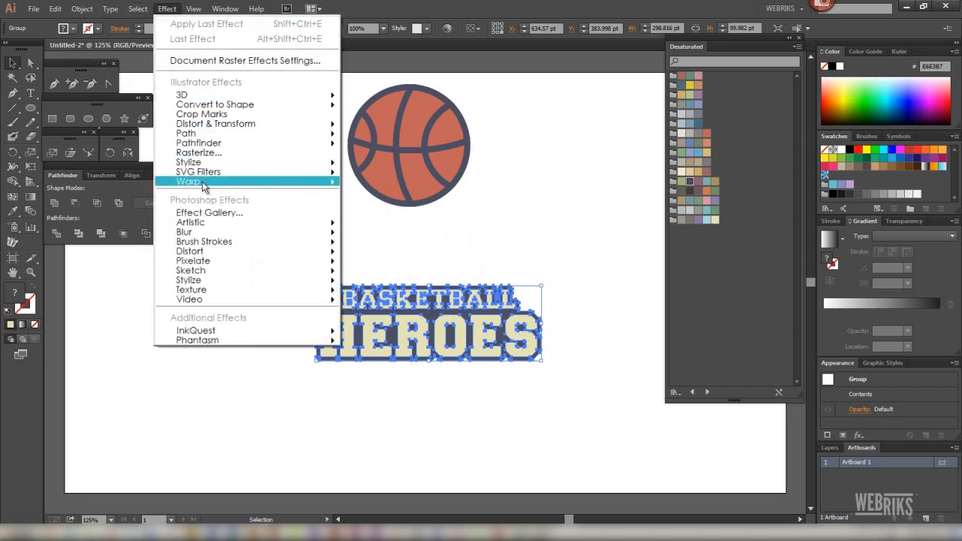
pyautogui.moveTo(189, 182)
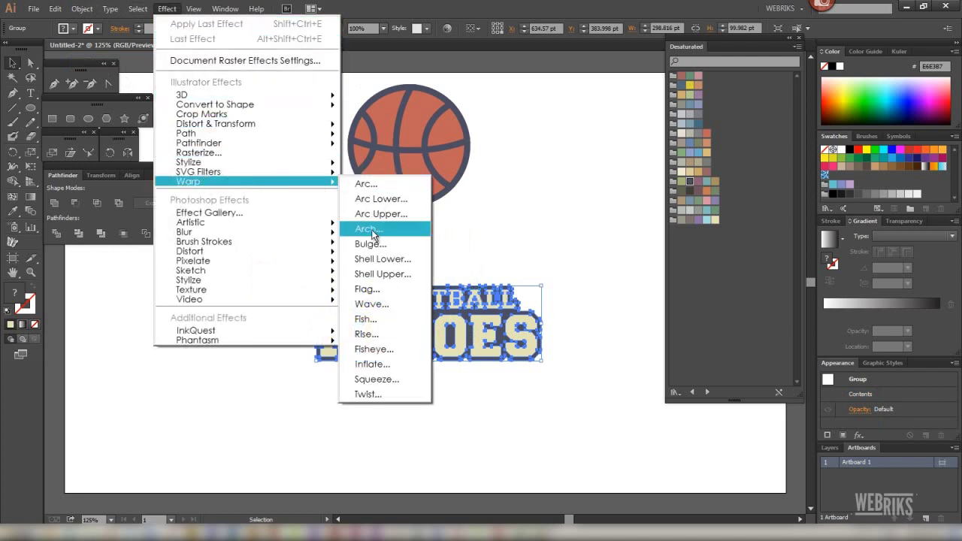
pyautogui.click(369, 228)
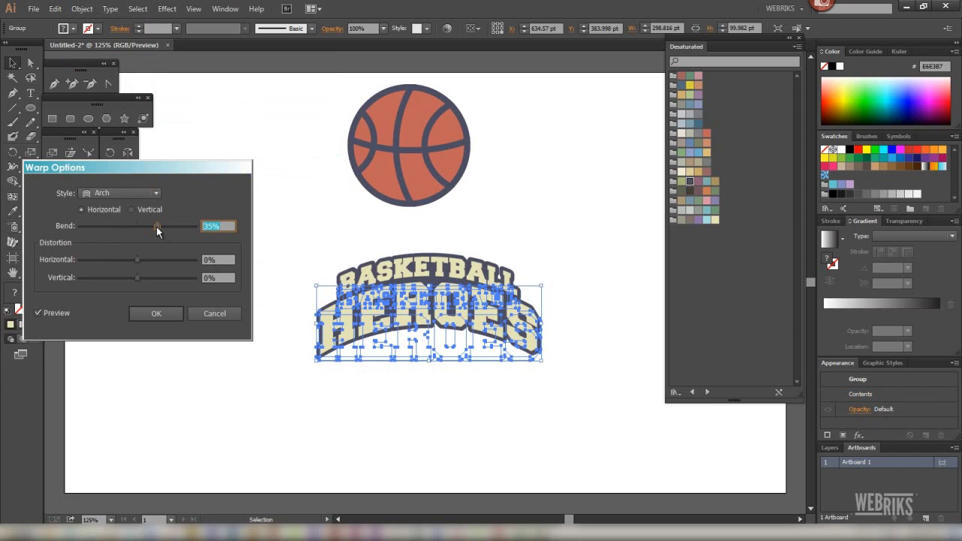
pyautogui.moveTo(157, 225); pyautogui.dragTo(157, 224)
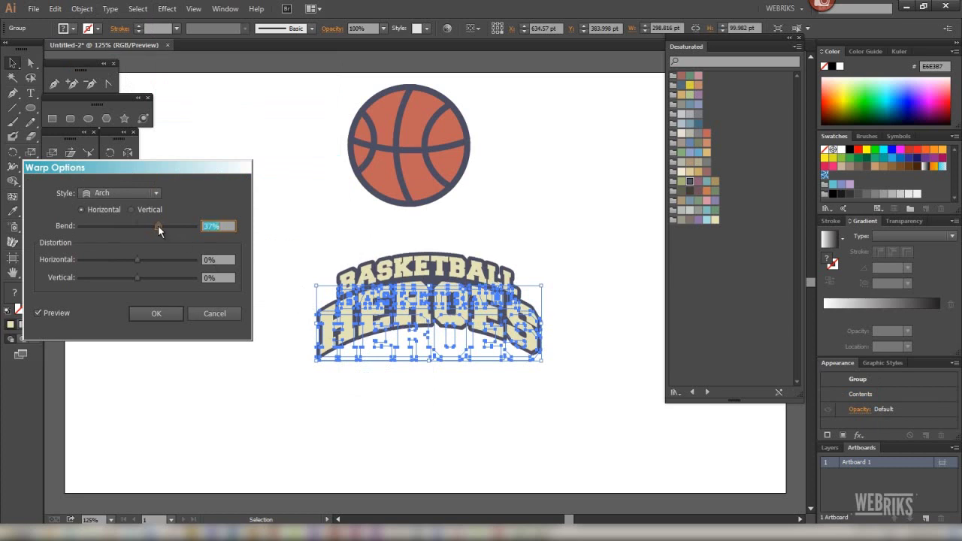
pyautogui.click(164, 314)
# Expand the arch warp into plain paths and drag the lettering toward the ball
pyautogui.click(82, 9)
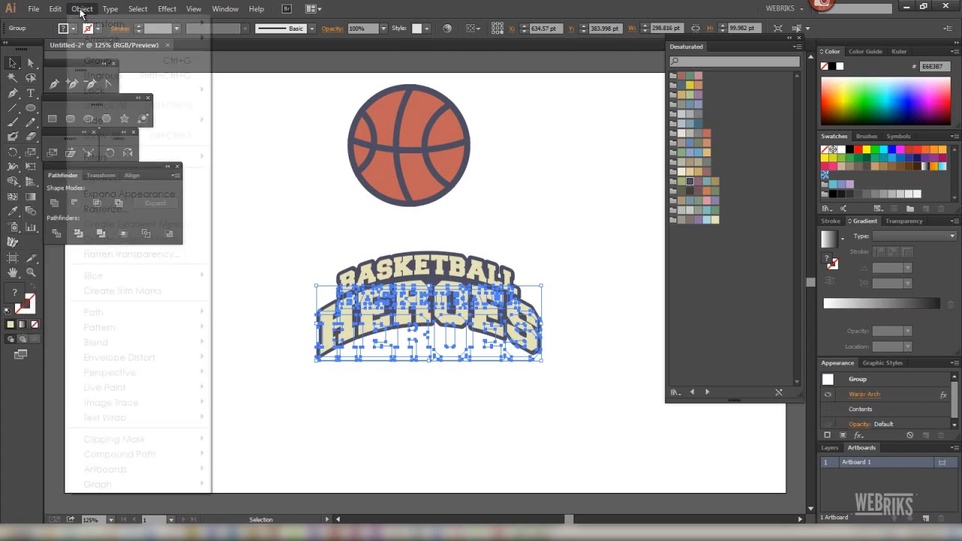
pyautogui.click(129, 194)
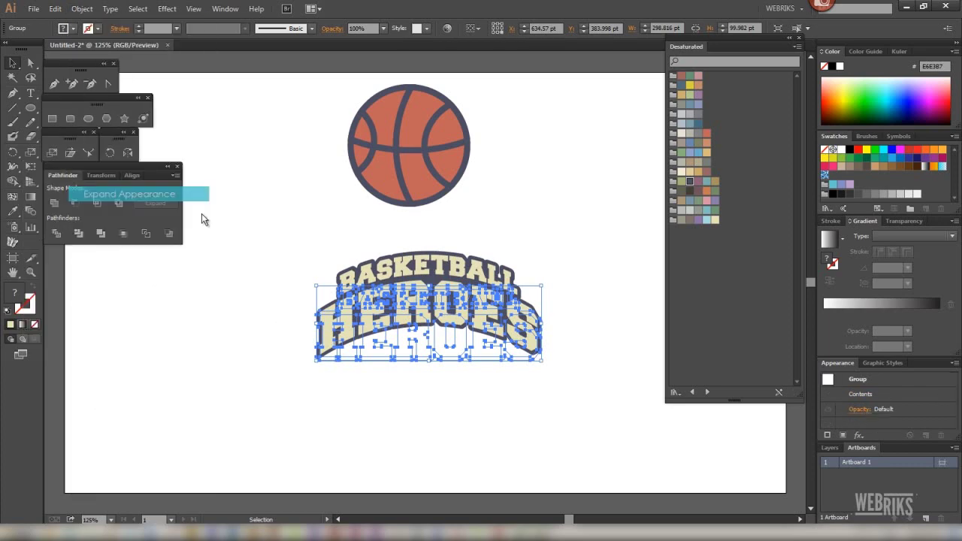
pyautogui.click(285, 255)
pyautogui.moveTo(436, 325); pyautogui.dragTo(414, 245)
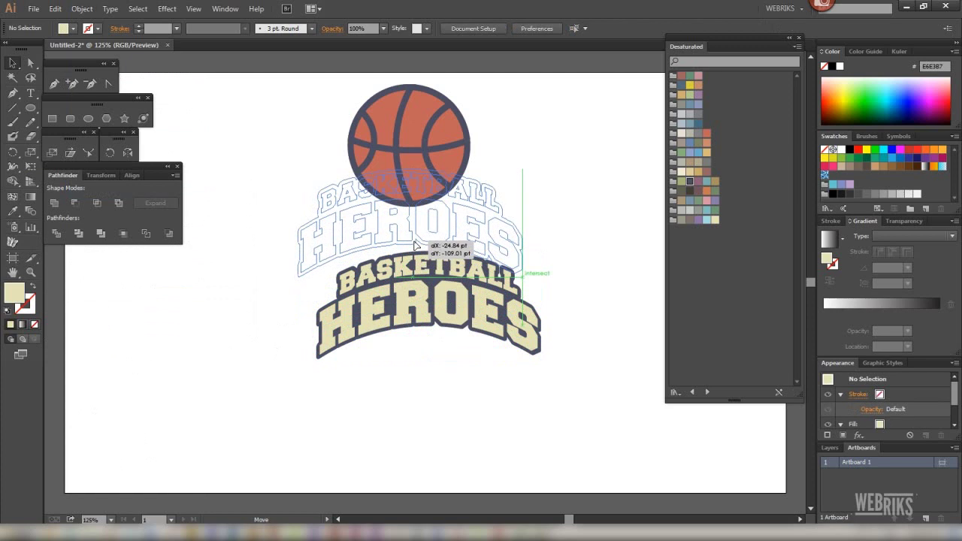
# Raise the lettering onto the ball and centre-align them, undoing the vertical centring
pyautogui.click(269, 159)
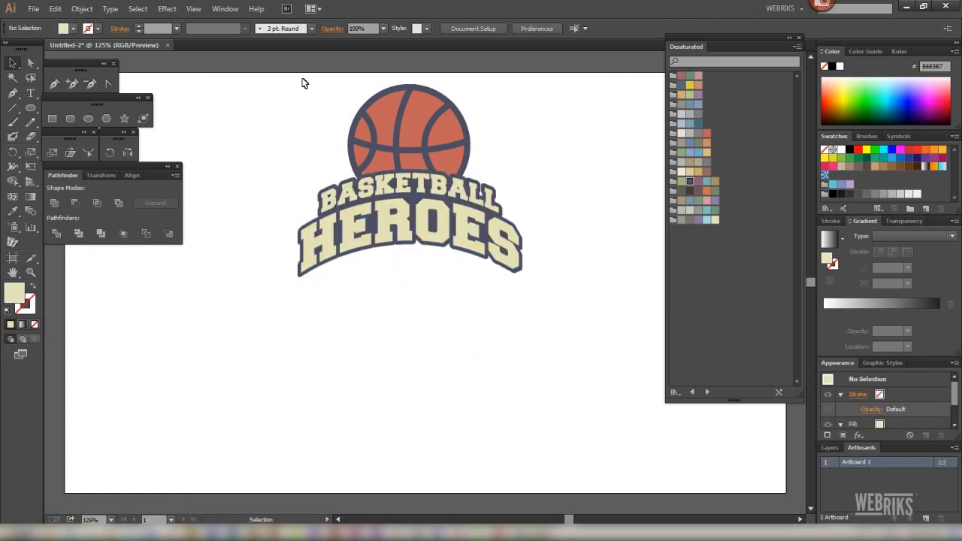
pyautogui.moveTo(304, 83); pyautogui.dragTo(565, 272)
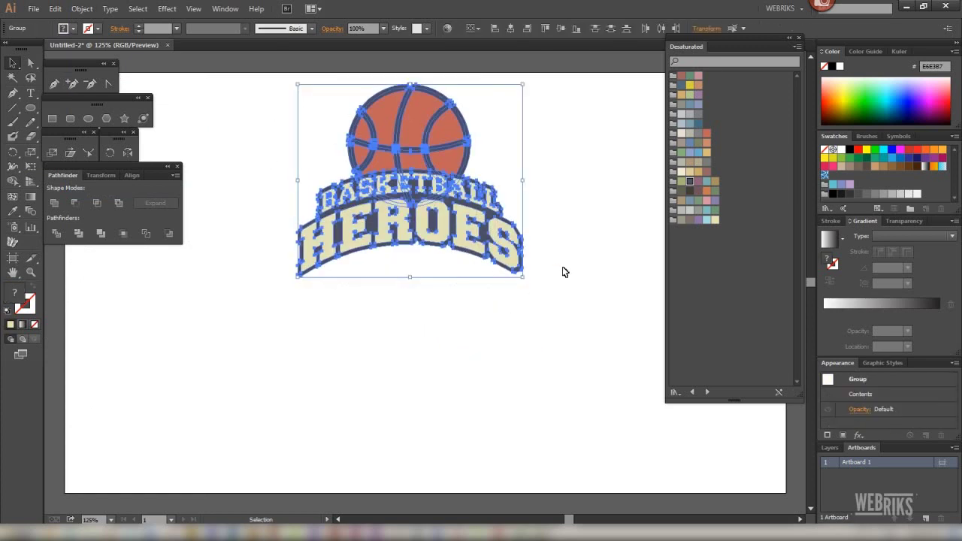
pyautogui.click(512, 29)
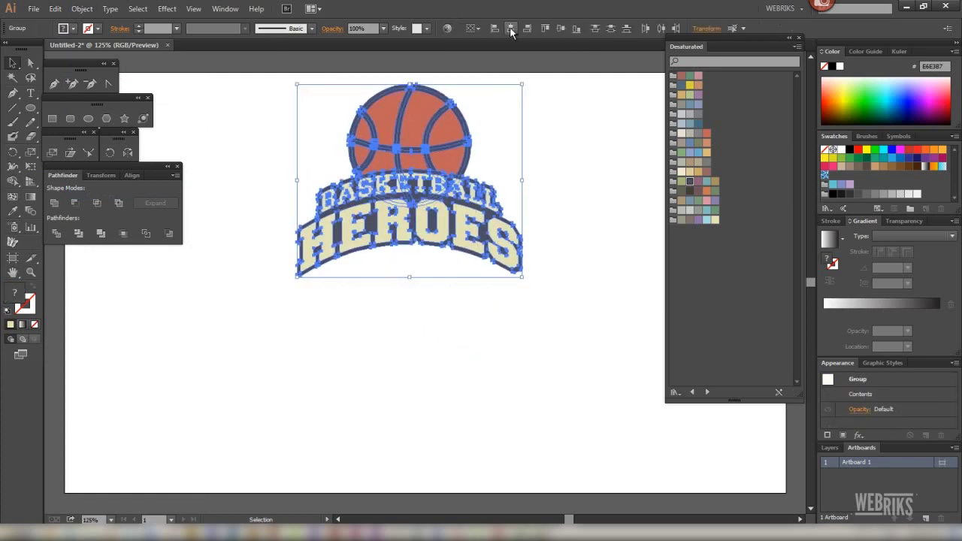
pyautogui.click(561, 29)
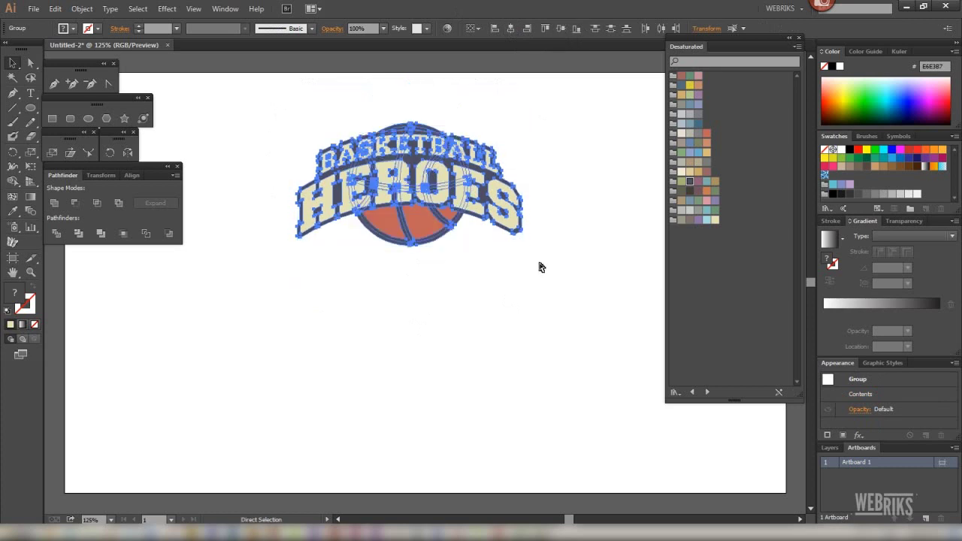
pyautogui.hotkey('ctrl', 'z')
# Group the basketball and arched lettering together as a single logo
pyautogui.click(549, 294)
pyautogui.moveTo(265, 73); pyautogui.dragTo(566, 293)
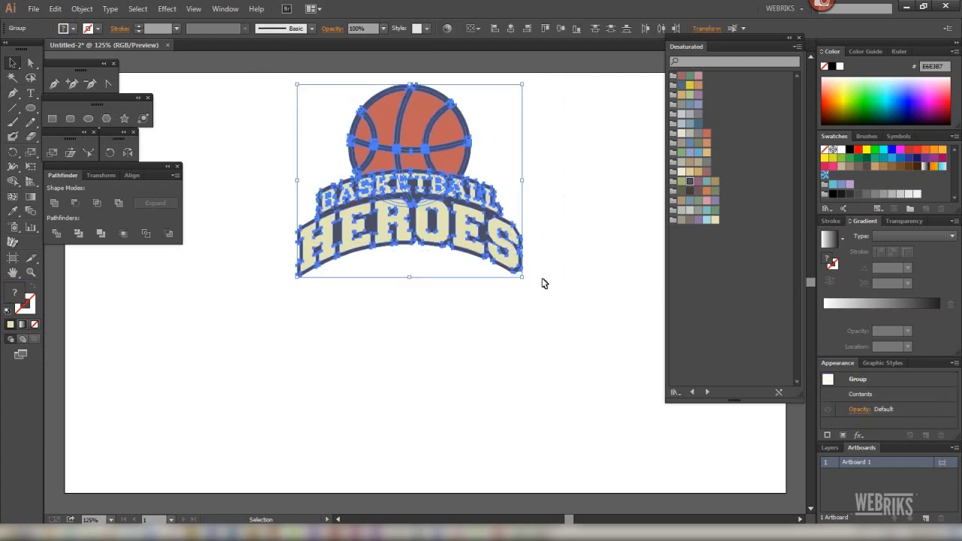
pyautogui.click(81, 13)
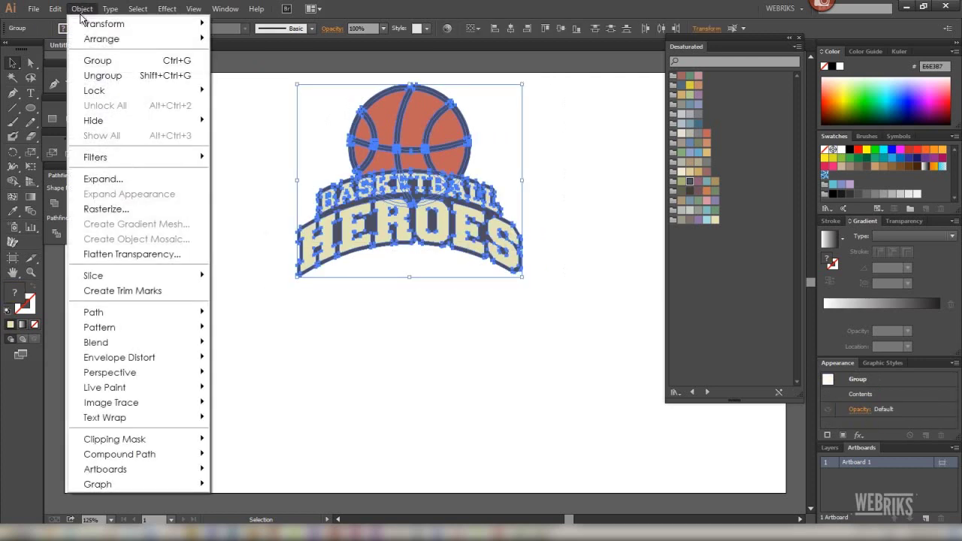
pyautogui.click(118, 67)
pyautogui.click(125, 376)
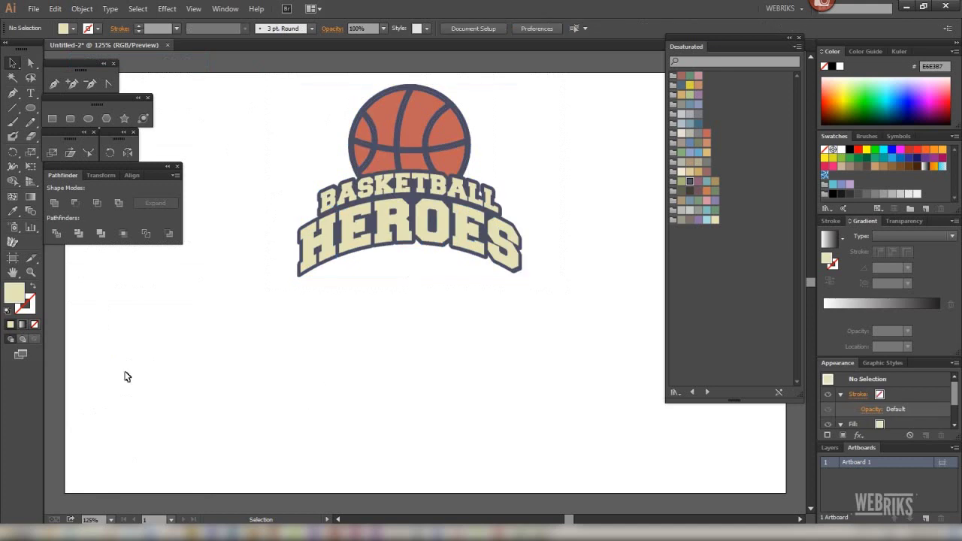
# Create a three-sided triangle with the Polygon tool
pyautogui.click(106, 119)
pyautogui.click(276, 340)
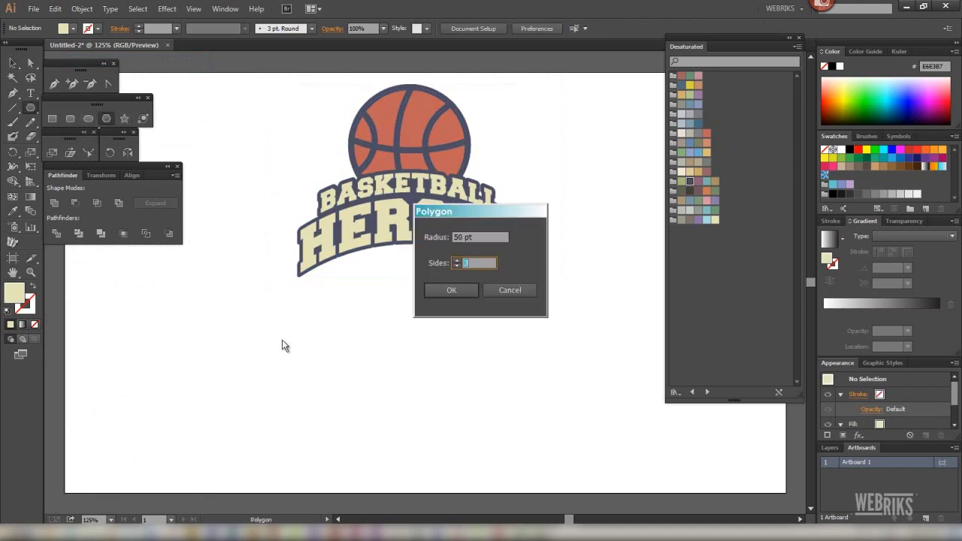
pyautogui.click(451, 290)
pyautogui.click(13, 64)
# Scale the triangle into a thin ray about 17 by 57.4 pt and place it below the logo
pyautogui.moveTo(309, 323)
pyautogui.mouseDown()
pyautogui.moveTo(263, 324)
pyautogui.moveTo(263, 300)
pyautogui.mouseUp()
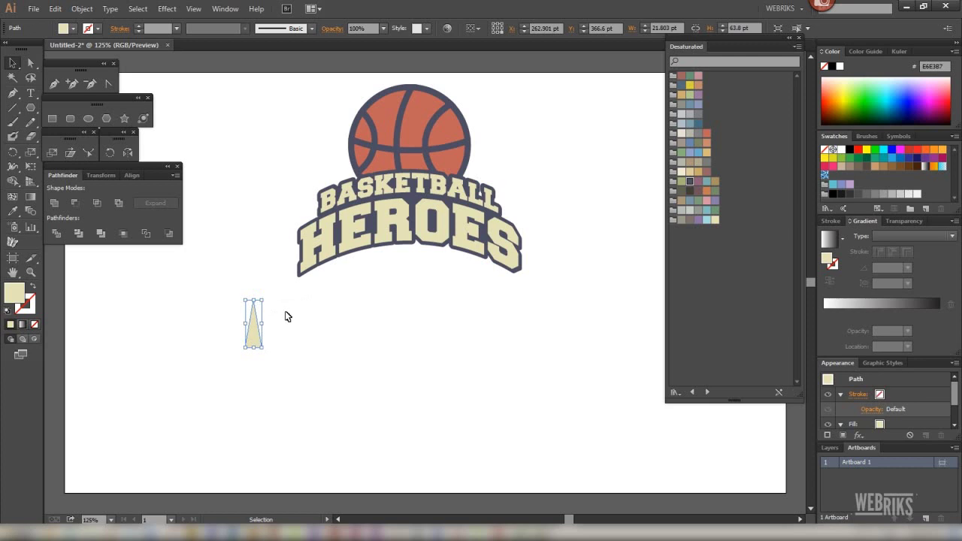
pyautogui.click(265, 342)
pyautogui.click(259, 339)
pyautogui.moveTo(263, 300); pyautogui.dragTo(259, 305)
pyautogui.click(242, 298)
pyautogui.click(253, 335)
pyautogui.moveTo(257, 344); pyautogui.dragTo(487, 360)
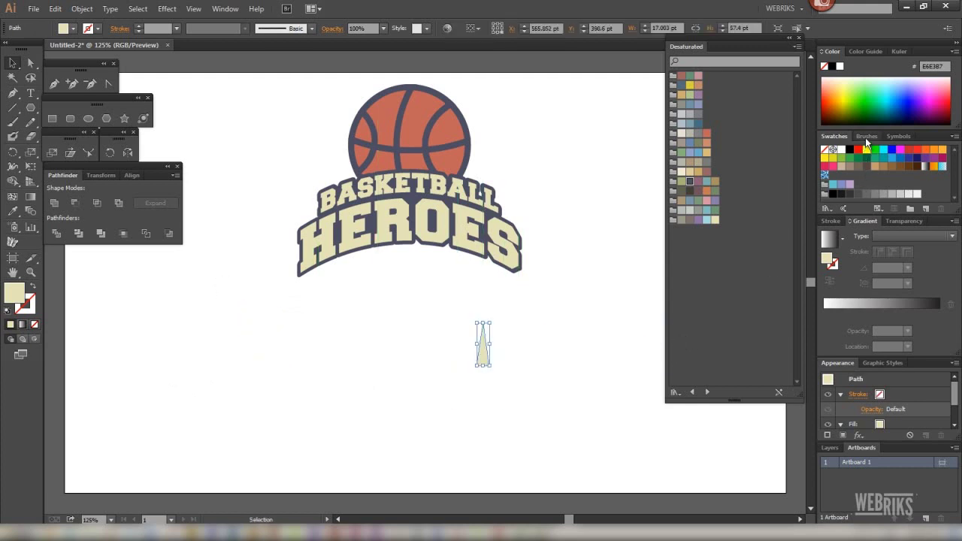
# Save the cream triangle as Pattern Brush 1 in the Brushes panel, then move the triangle aside
pyautogui.moveTo(867, 138); pyautogui.dragTo(552, 100)
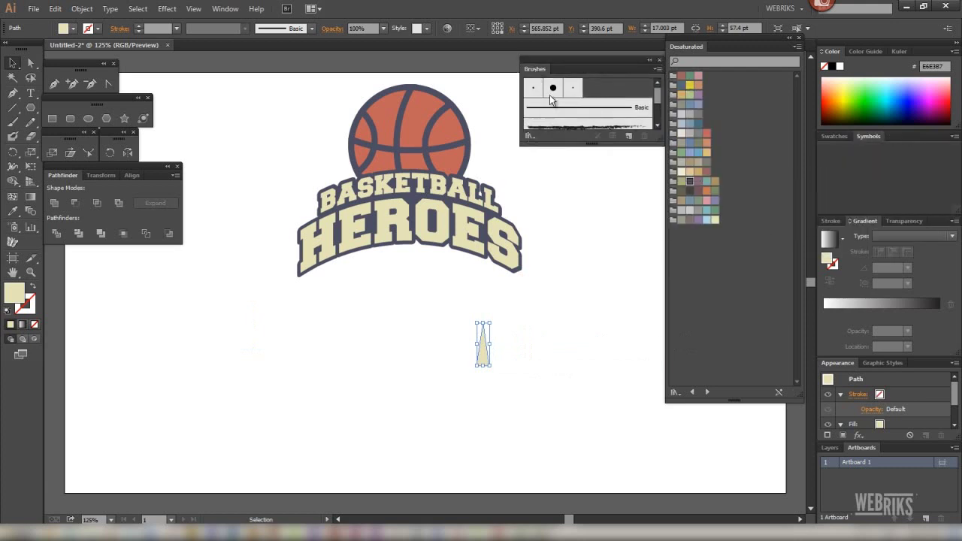
pyautogui.moveTo(589, 142); pyautogui.dragTo(590, 228)
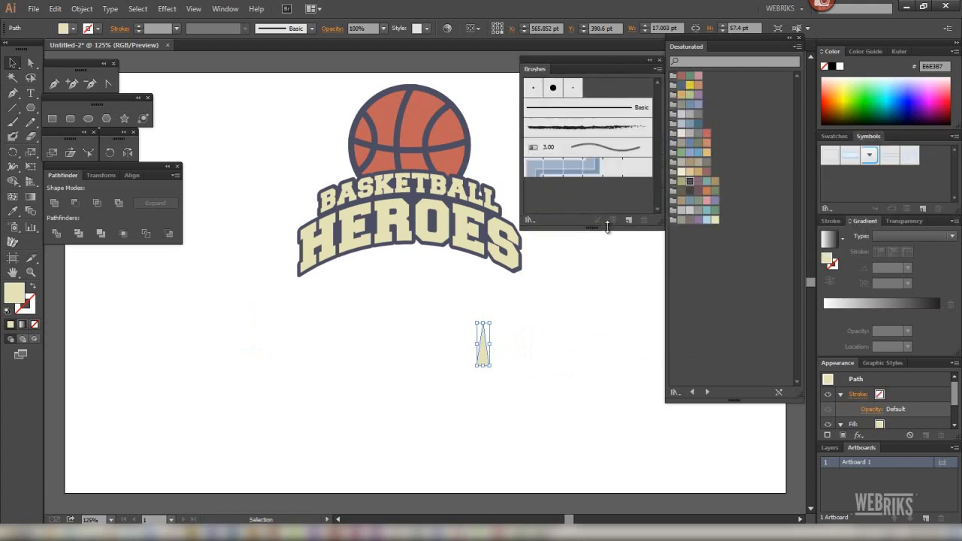
pyautogui.moveTo(483, 358); pyautogui.dragTo(566, 194)
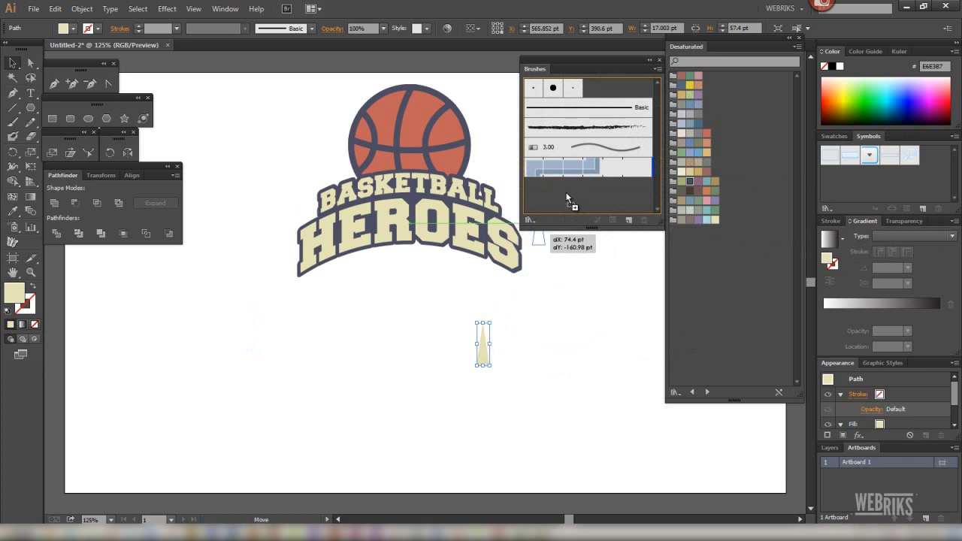
pyautogui.click(418, 325)
pyautogui.click(454, 349)
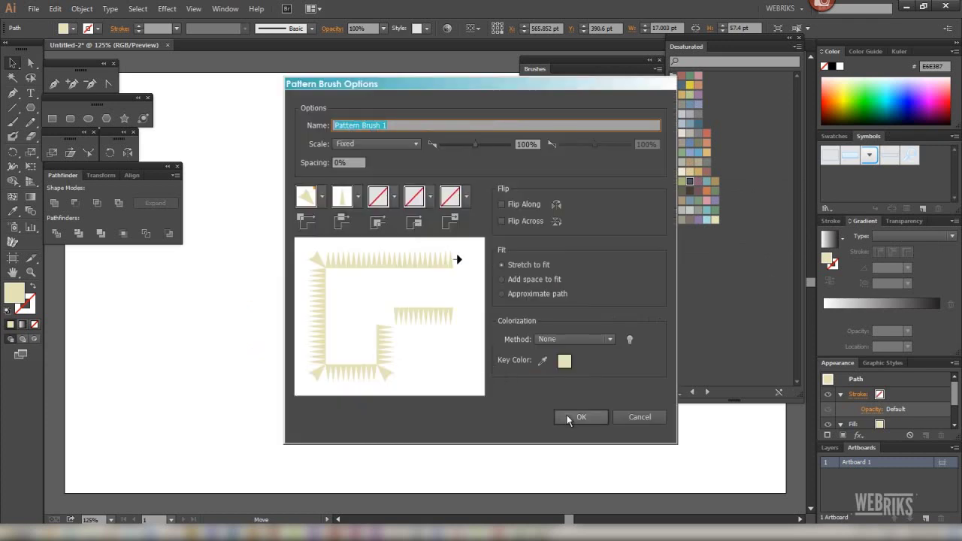
pyautogui.click(581, 417)
pyautogui.moveTo(486, 355); pyautogui.dragTo(612, 322)
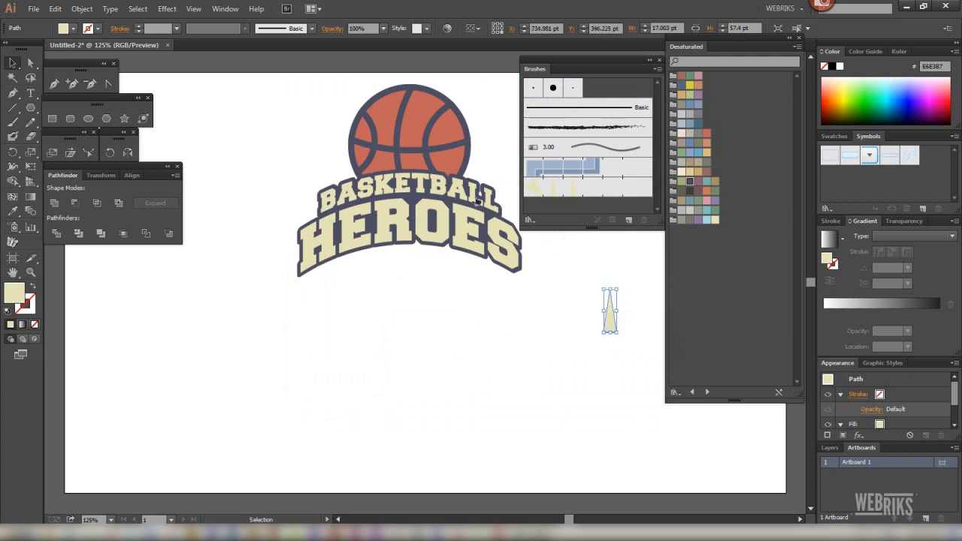
# Draw a circle and stroke it with Pattern Brush 1
pyautogui.click(89, 119)
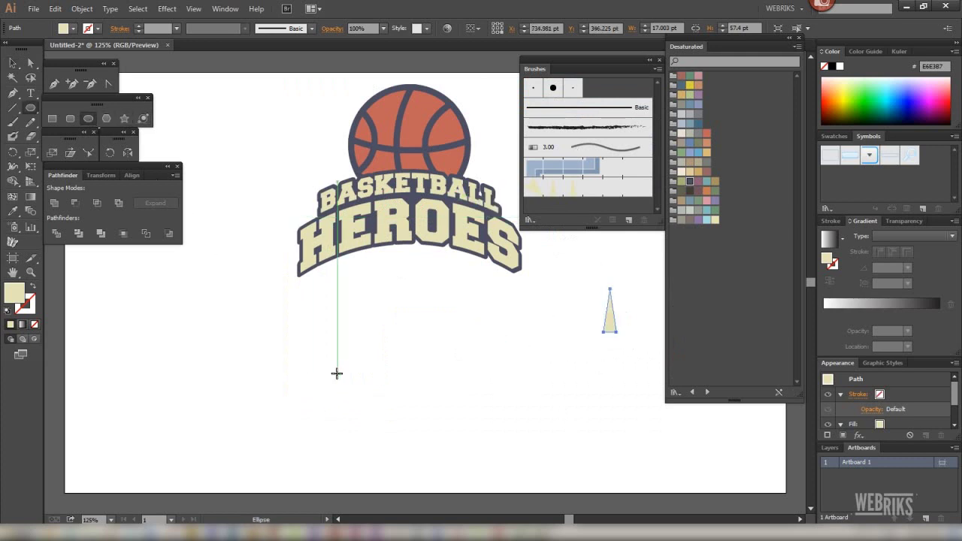
pyautogui.moveTo(337, 374); pyautogui.dragTo(379, 439)
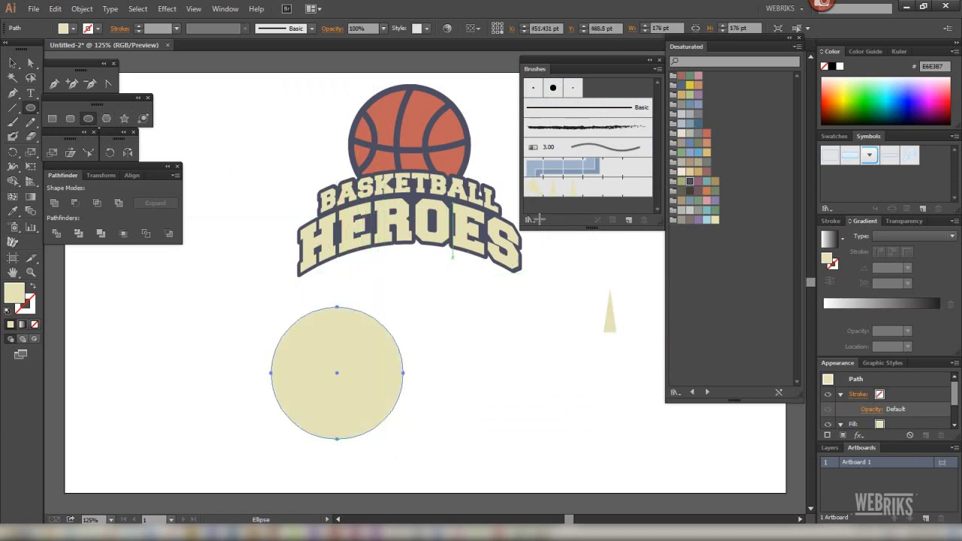
pyautogui.click(558, 192)
# Send the sunburst circle to the back, centred behind the basketball, and close Brushes
pyautogui.click(14, 63)
pyautogui.click(82, 9)
pyautogui.moveTo(102, 38)
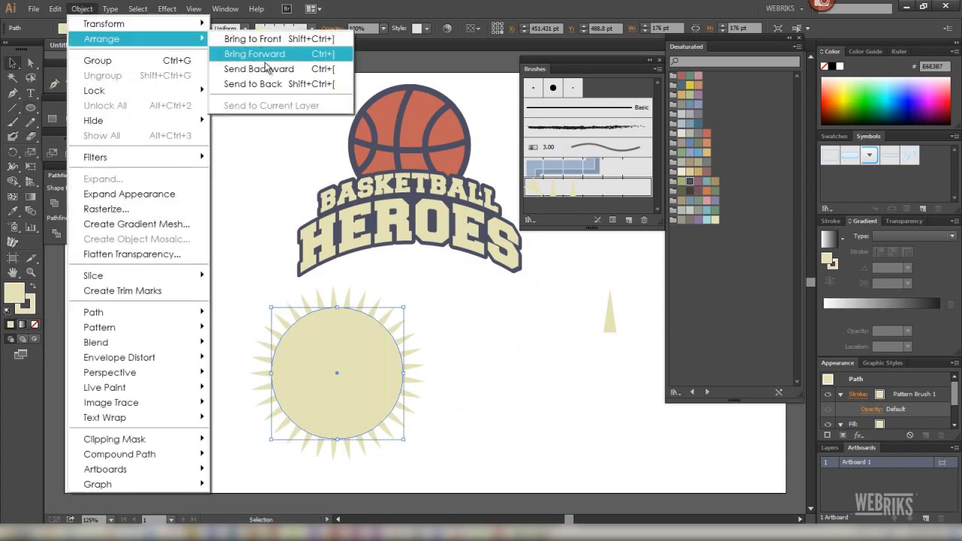
pyautogui.click(314, 86)
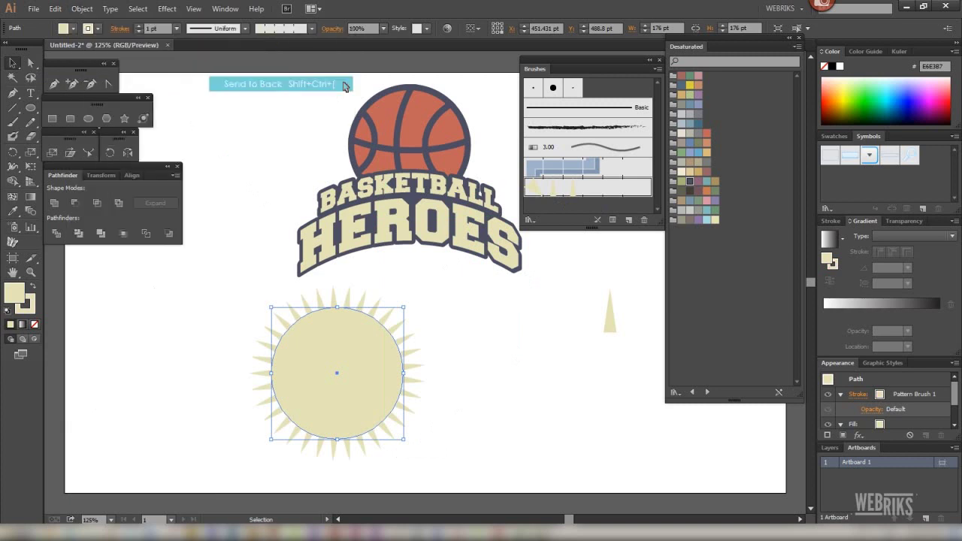
pyautogui.moveTo(341, 412); pyautogui.dragTo(414, 181)
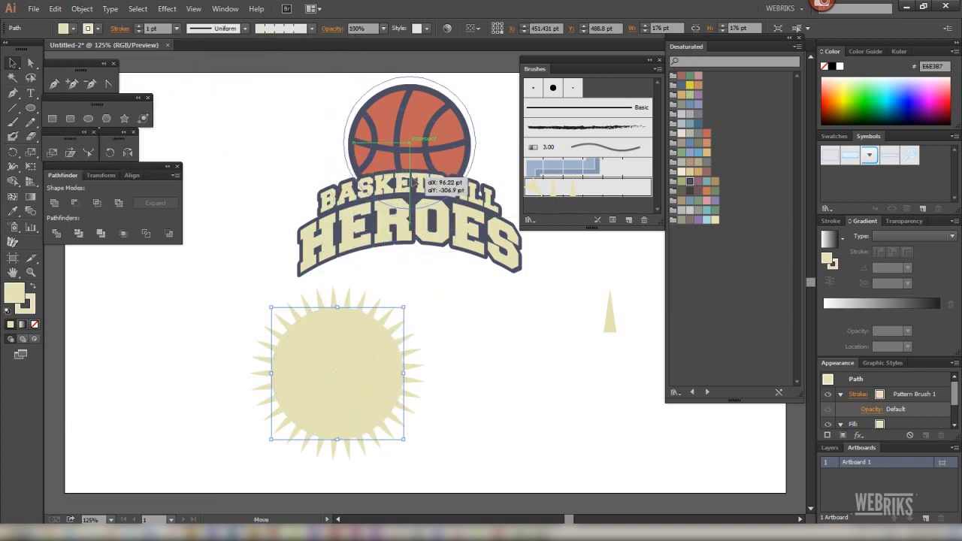
pyautogui.moveTo(413, 181); pyautogui.dragTo(414, 181)
pyautogui.press('Down')
pyautogui.press('Down')
pyautogui.press('Down')
pyautogui.press('Down')
pyautogui.press('Down')
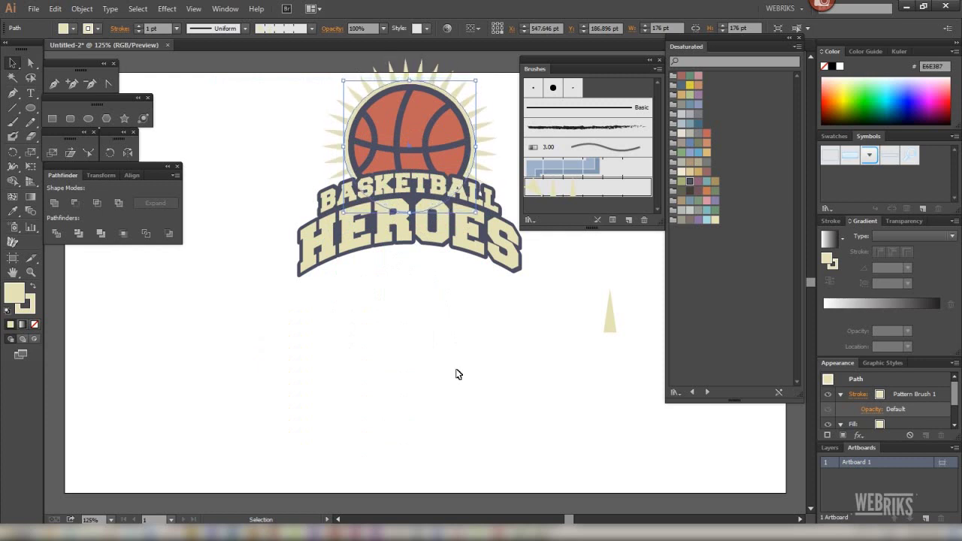
pyautogui.click(505, 356)
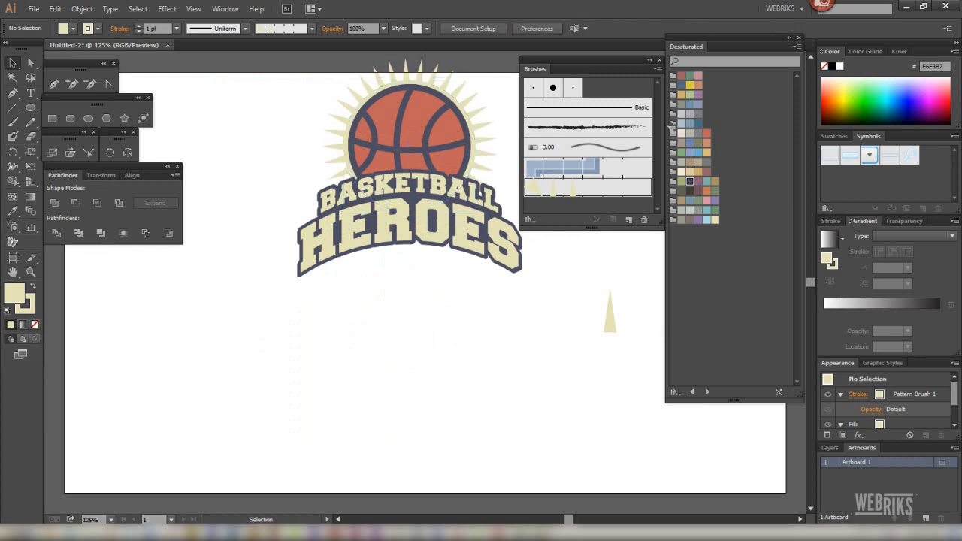
pyautogui.click(658, 60)
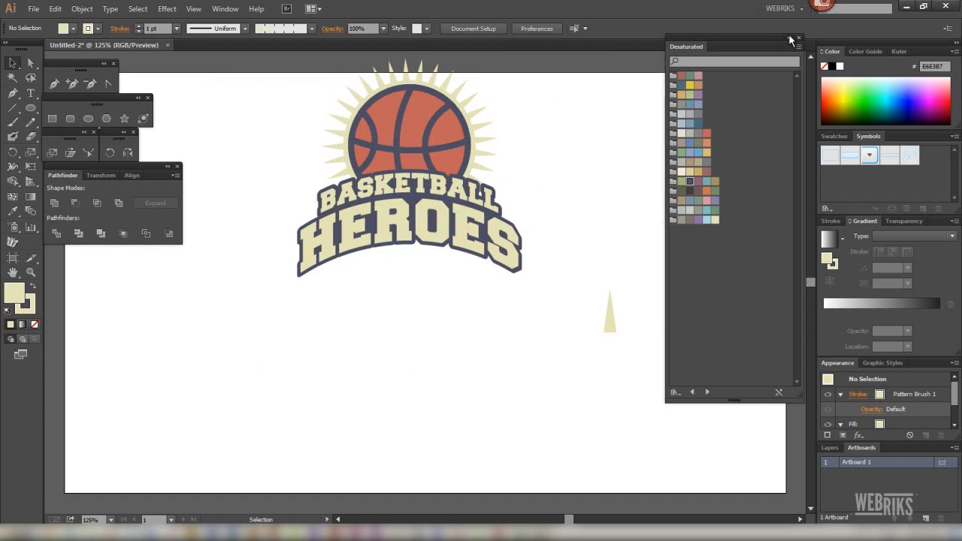
# Collapse the Desaturated swatch library and group all logo parts together
pyautogui.click(789, 37)
pyautogui.moveTo(738, 44); pyautogui.dragTo(741, 44)
pyautogui.moveTo(254, 69); pyautogui.dragTo(538, 311)
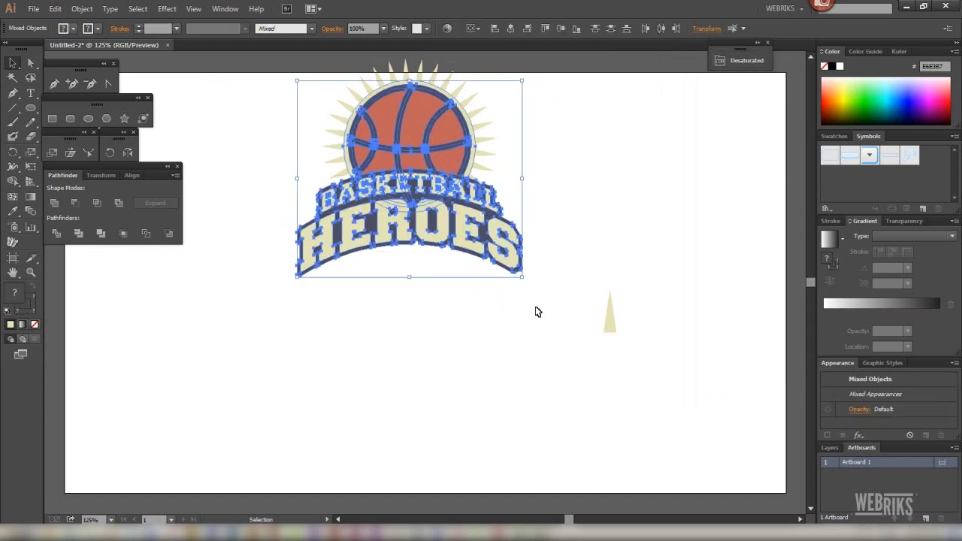
pyautogui.click(82, 9)
pyautogui.click(96, 60)
pyautogui.click(451, 368)
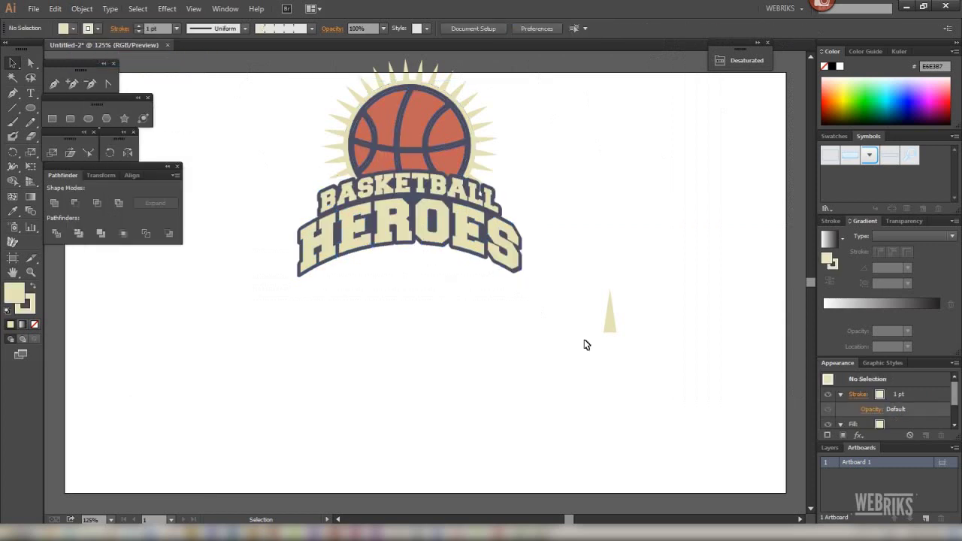
# Move the spike triangle further right and shift the grouped logo down toward the artboard centre
pyautogui.moveTo(610, 323); pyautogui.dragTo(744, 295)
pyautogui.moveTo(260, 73); pyautogui.dragTo(538, 279)
pyautogui.moveTo(432, 147)
pyautogui.mouseDown()
pyautogui.moveTo(444, 241)
pyautogui.moveTo(445, 233)
pyautogui.mouseUp()
pyautogui.click(576, 256)
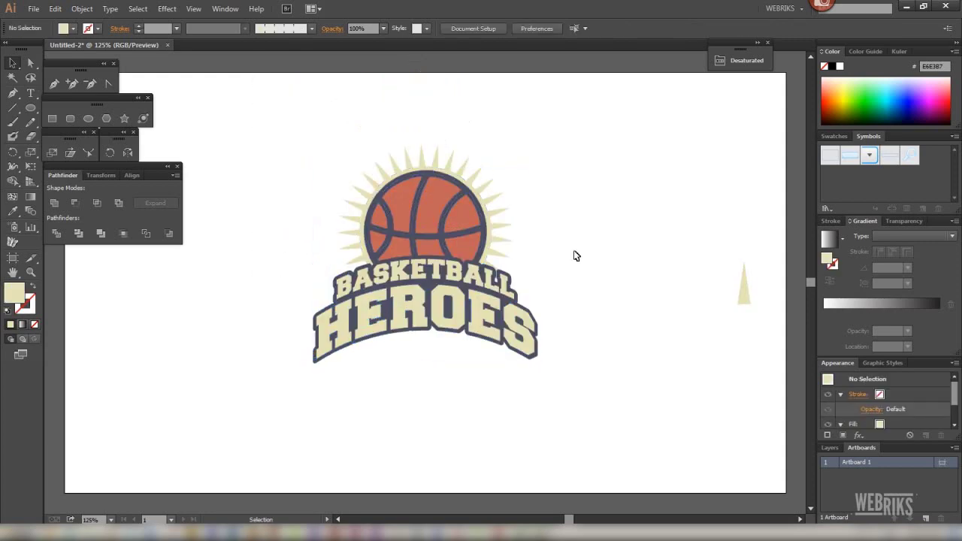
pyautogui.click(53, 119)
# Draw a rectangle covering the artboard, filled with grey-taupe from the Desaturated swatches
pyautogui.moveTo(133, 73)
pyautogui.mouseDown()
pyautogui.moveTo(589, 446)
pyautogui.moveTo(759, 489)
pyautogui.mouseUp()
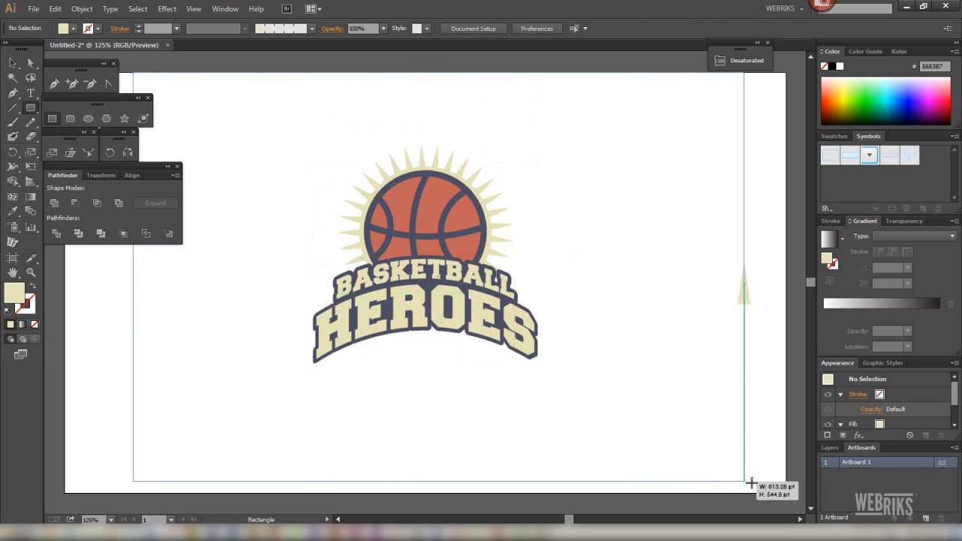
pyautogui.moveTo(760, 489); pyautogui.dragTo(737, 488)
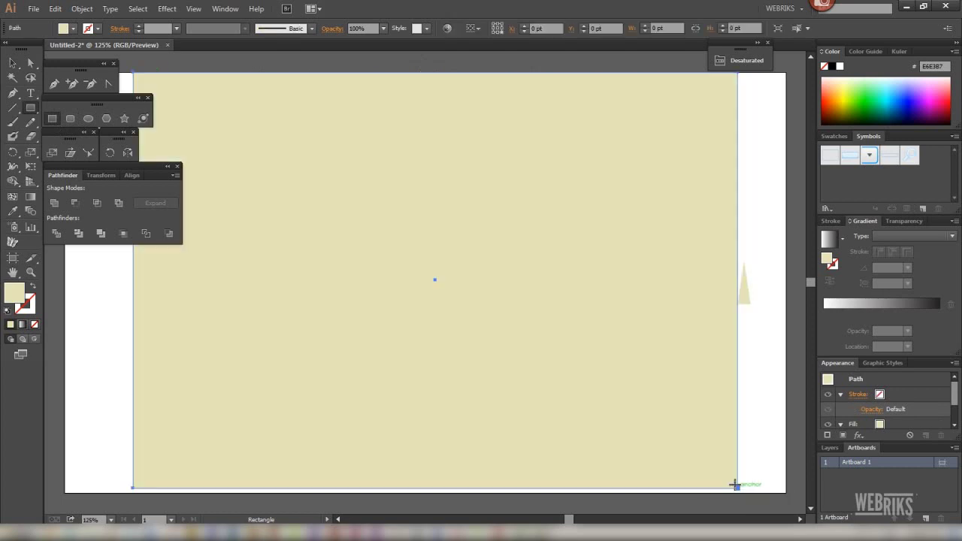
pyautogui.click(720, 65)
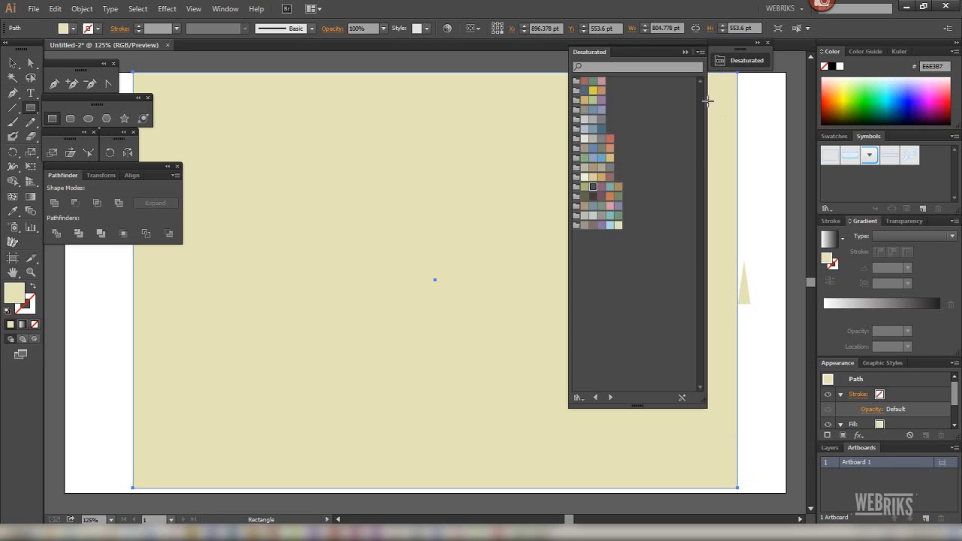
pyautogui.click(584, 227)
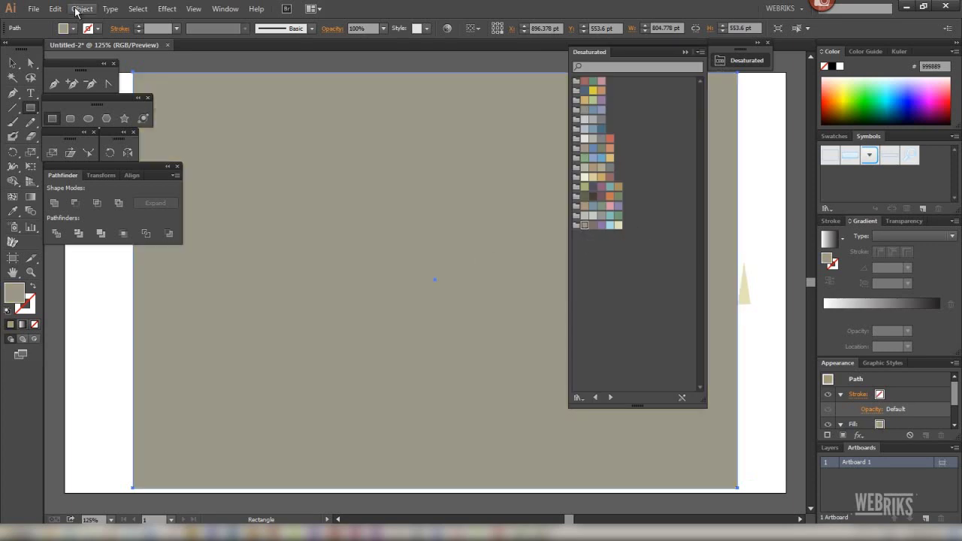
# Send the background rectangle behind the logo and collapse the swatch library
pyautogui.click(80, 9)
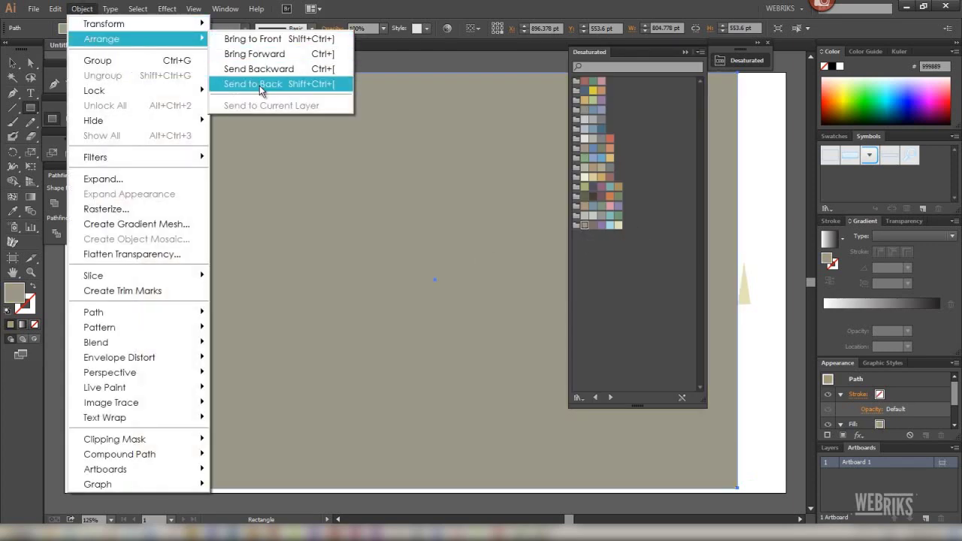
pyautogui.moveTo(101, 39)
pyautogui.click(256, 84)
pyautogui.click(684, 52)
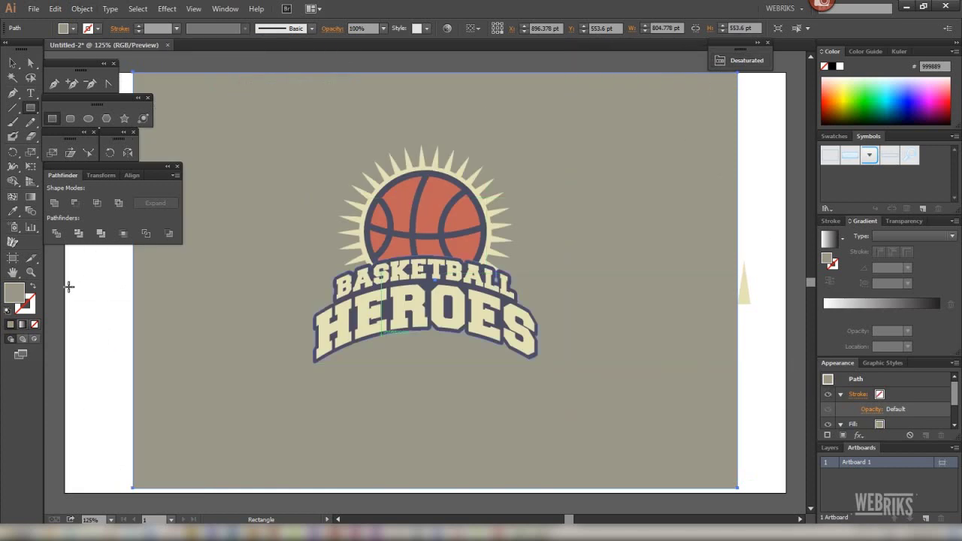
pyautogui.hotkey('ctrl', 'space')
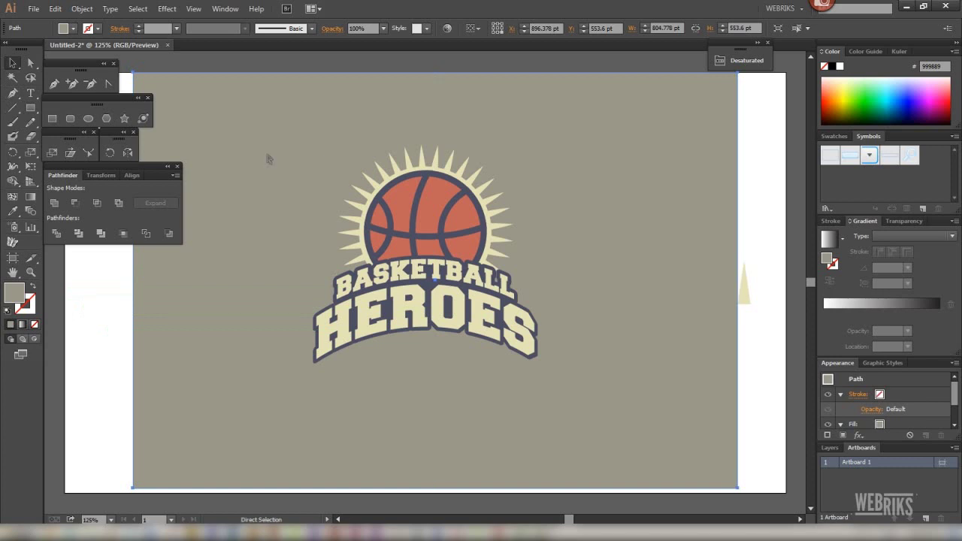
pyautogui.click(654, 415)
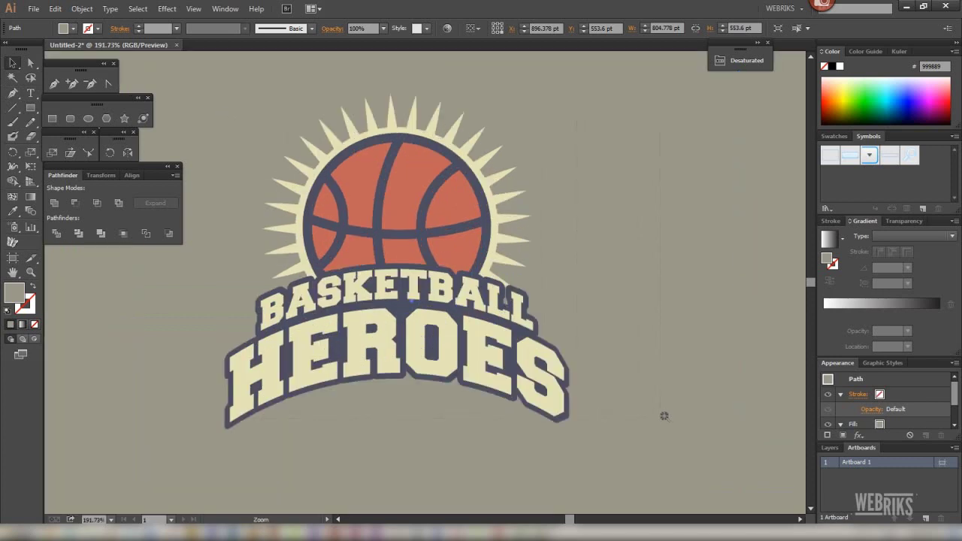
pyautogui.moveTo(634, 368); pyautogui.dragTo(666, 347)
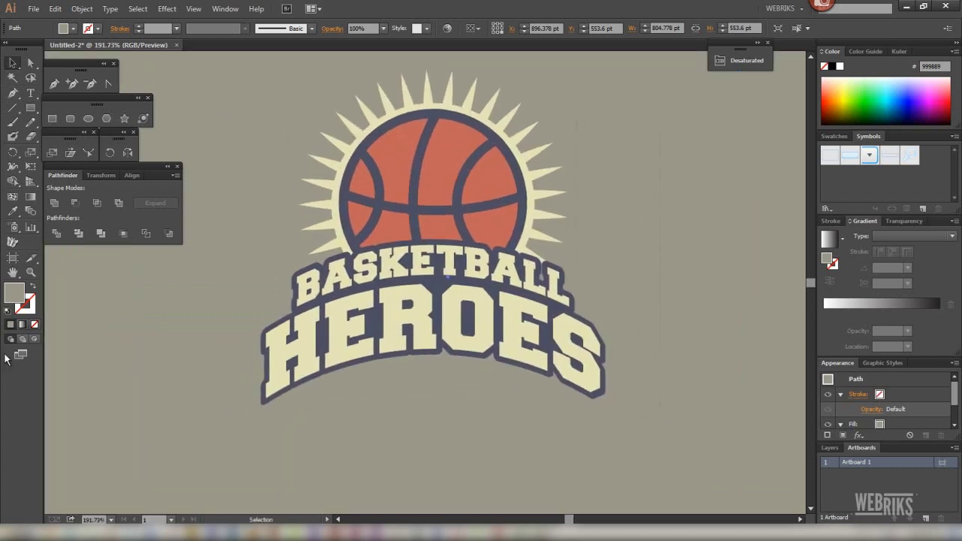